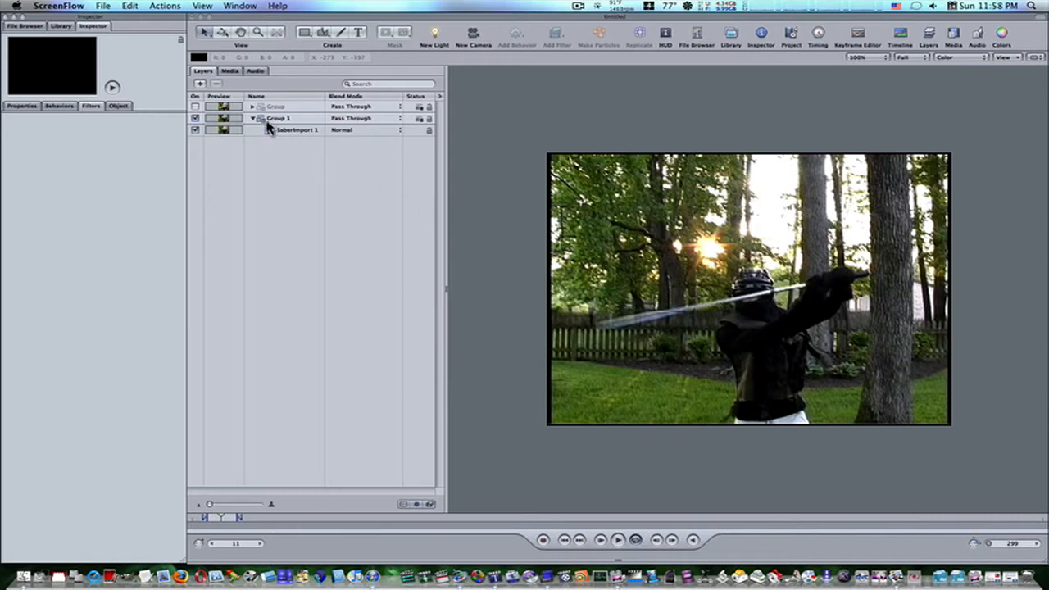
Show the finished Group and preview the purple lightsaber effect in playback, using a RAM Preview for the second viewing.
{"action": "left_click", "coordinate": [196, 107]}
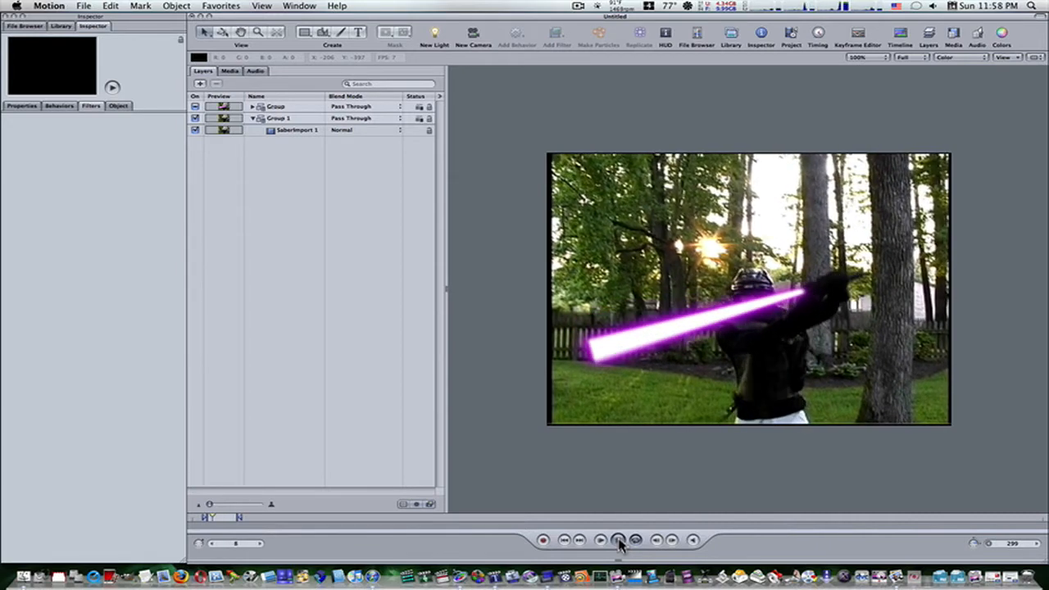
{"action": "left_click", "coordinate": [619, 541]}
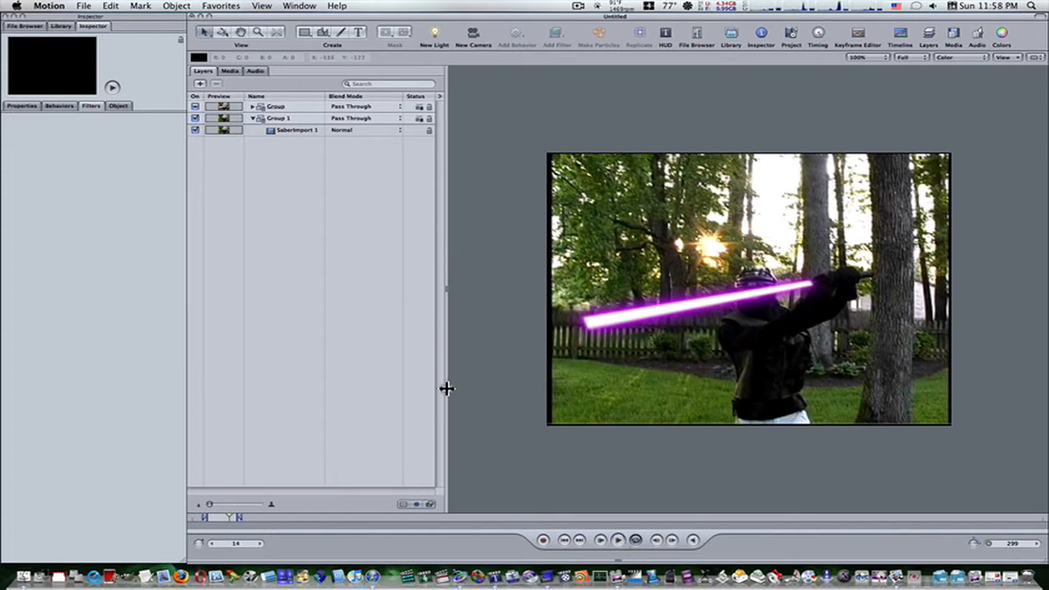
{"action": "key", "text": "super+r"}
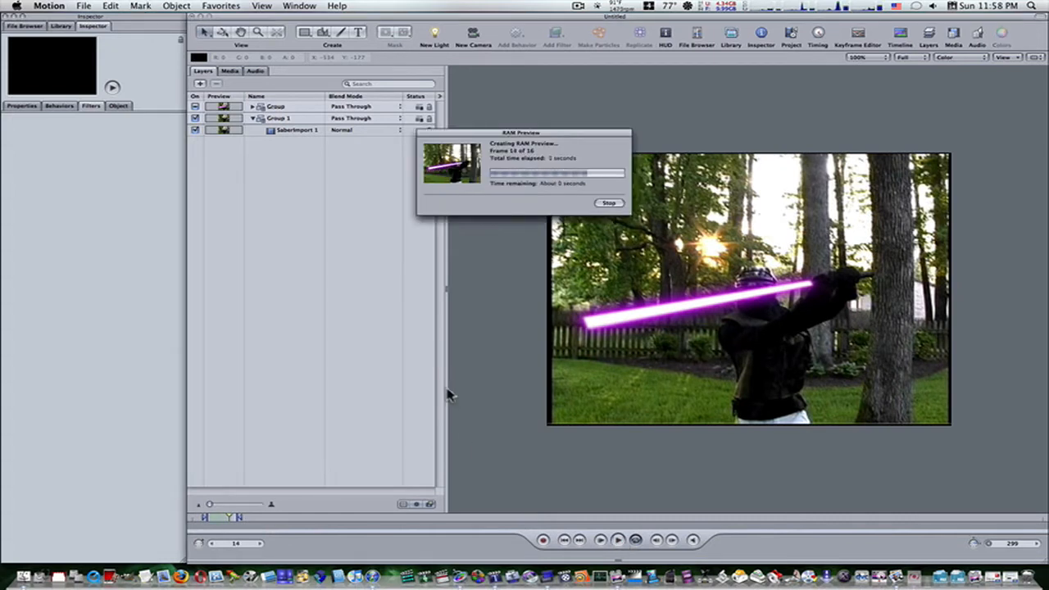
{"action": "left_click", "coordinate": [619, 540]}
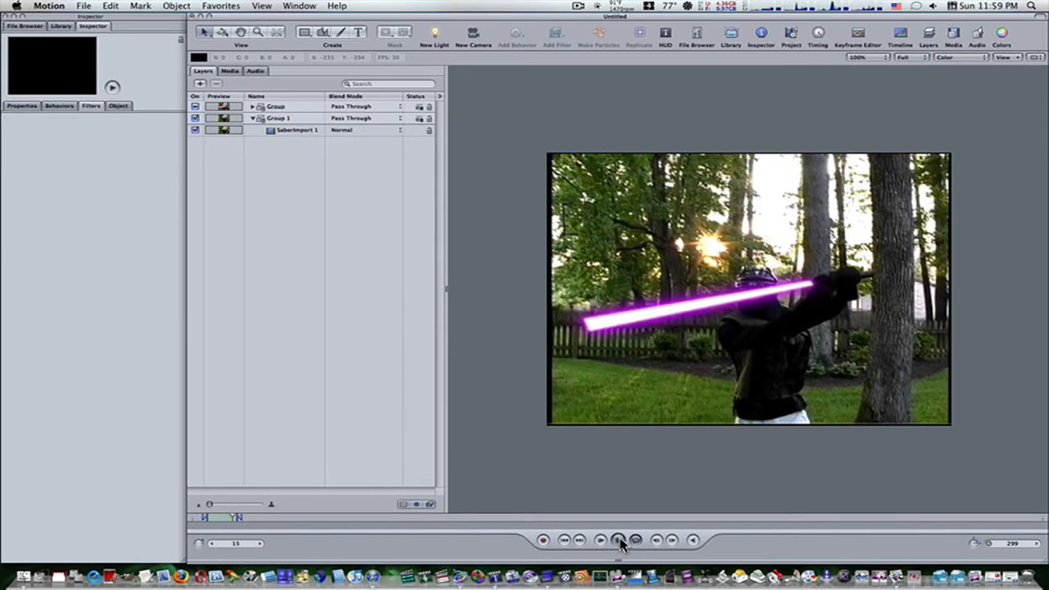
{"action": "left_click", "coordinate": [619, 542]}
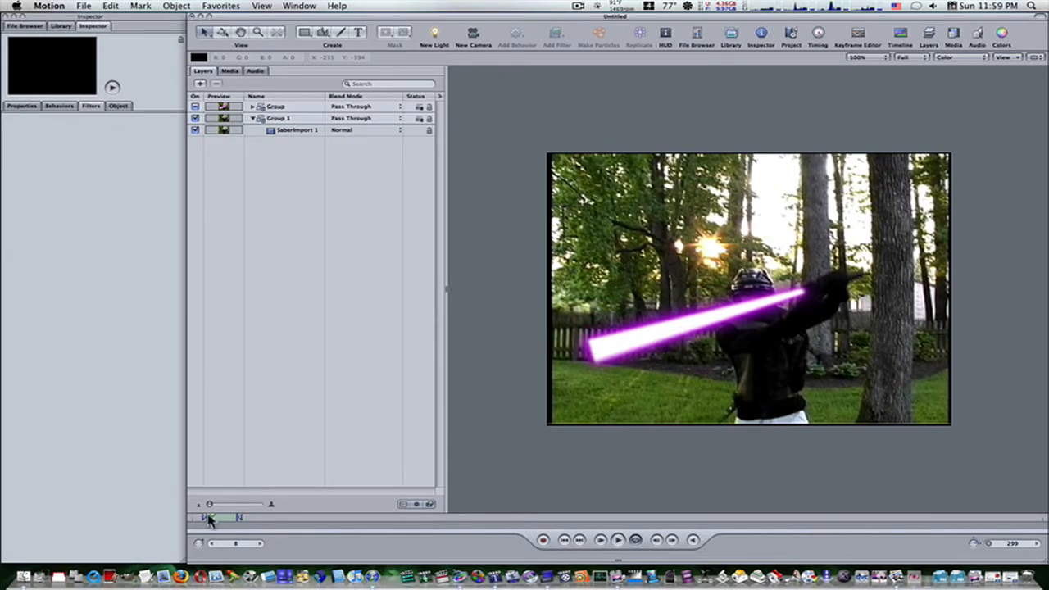
Go to frame 6 and hide the finished Group, leaving Group 1 and SaberImport 1 enabled.
{"action": "left_click_drag", "start_coordinate": [213, 522], "coordinate": [209, 521]}
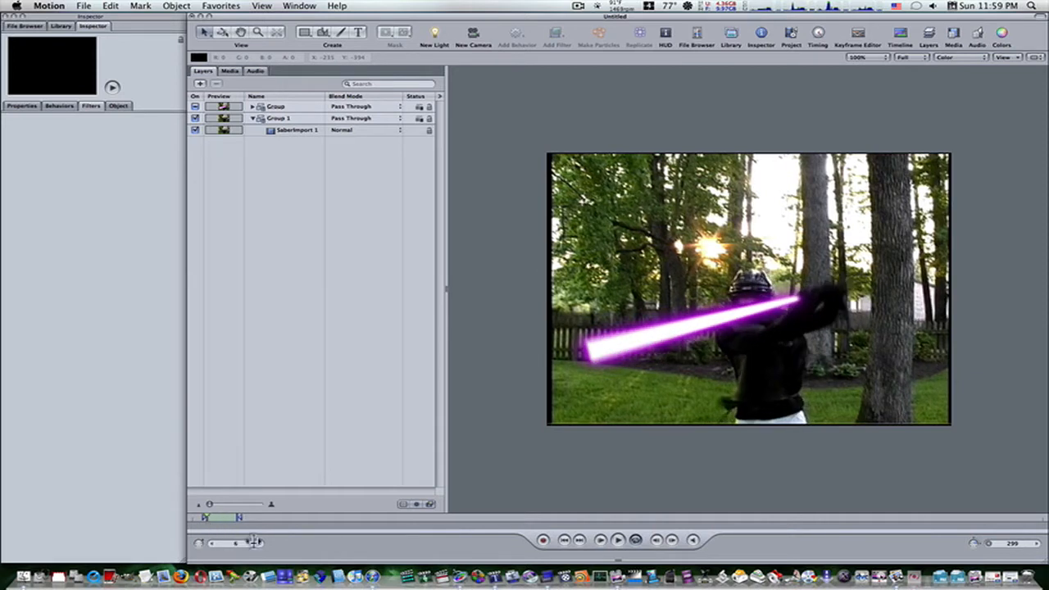
{"action": "left_click", "coordinate": [195, 118]}
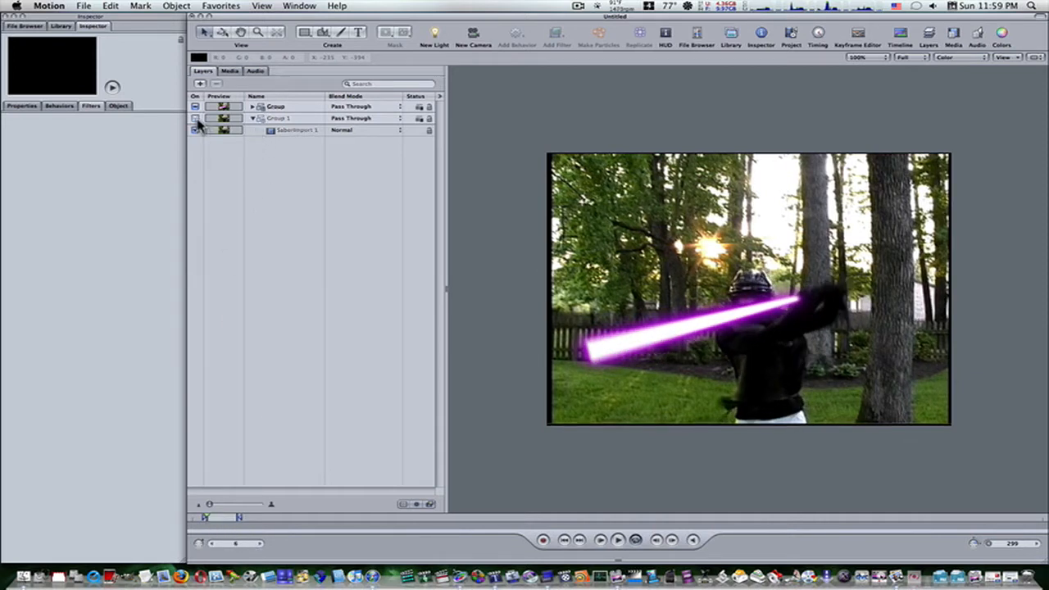
{"action": "left_click", "coordinate": [195, 130]}
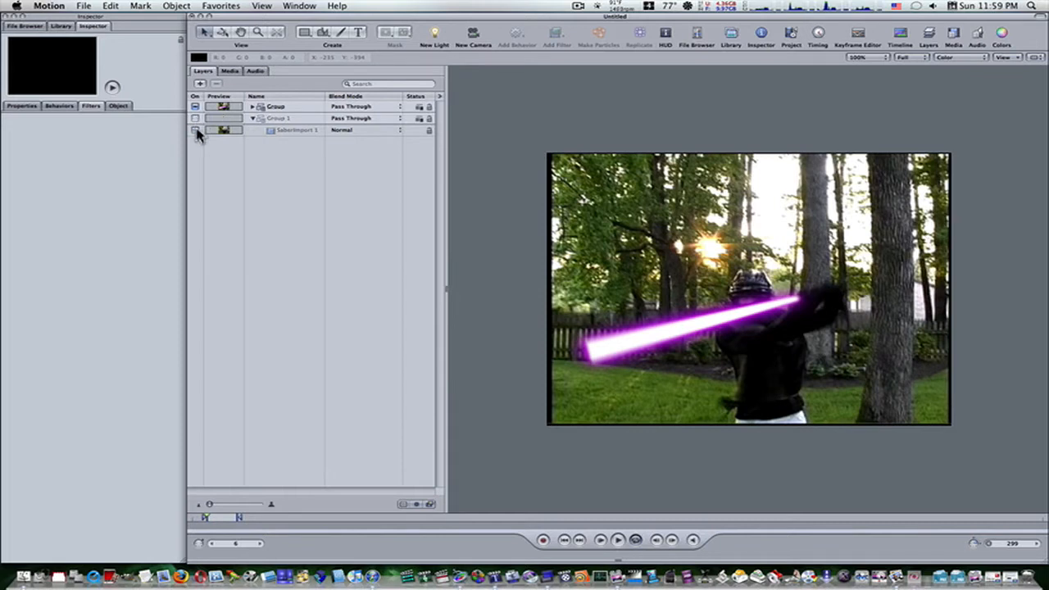
{"action": "left_click", "coordinate": [195, 131]}
{"action": "left_click", "coordinate": [195, 118]}
{"action": "left_click", "coordinate": [195, 108]}
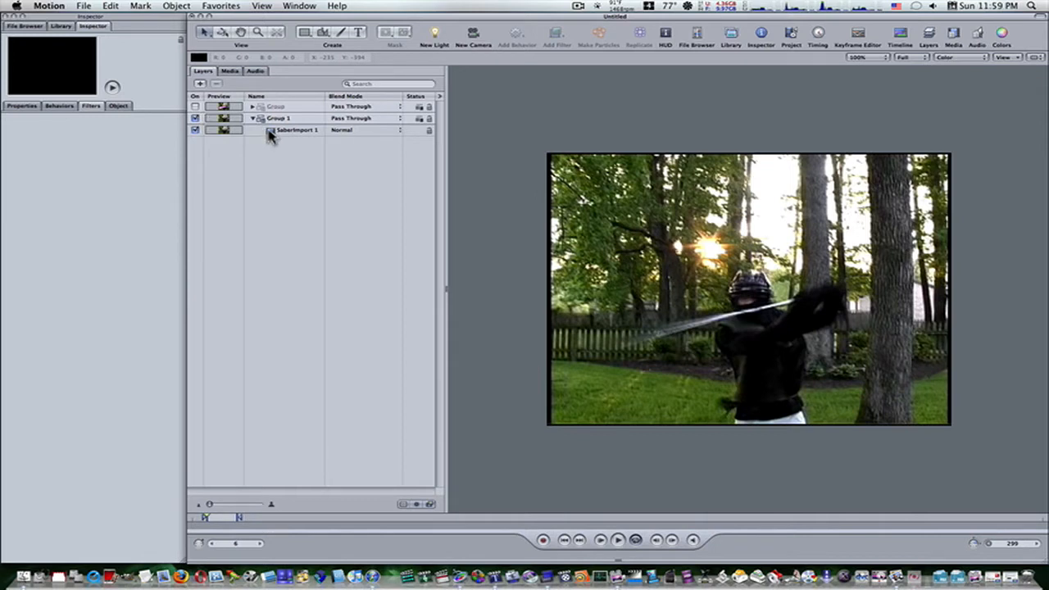
Add White Square.psd from the library and place it in Group 1 above SaberImport 1.
{"action": "left_click", "coordinate": [61, 26]}
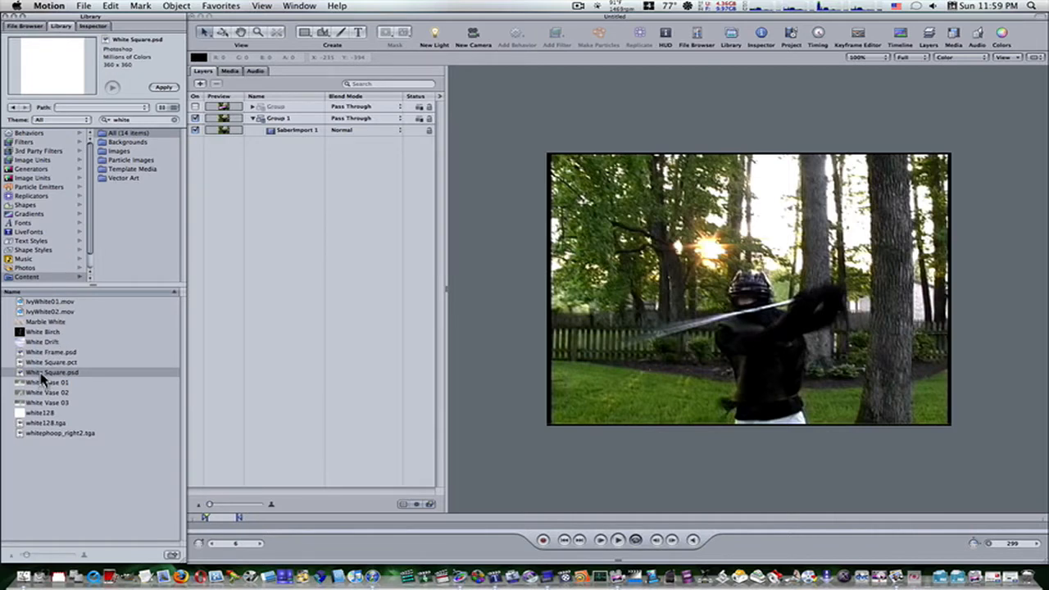
{"action": "left_click", "coordinate": [166, 88]}
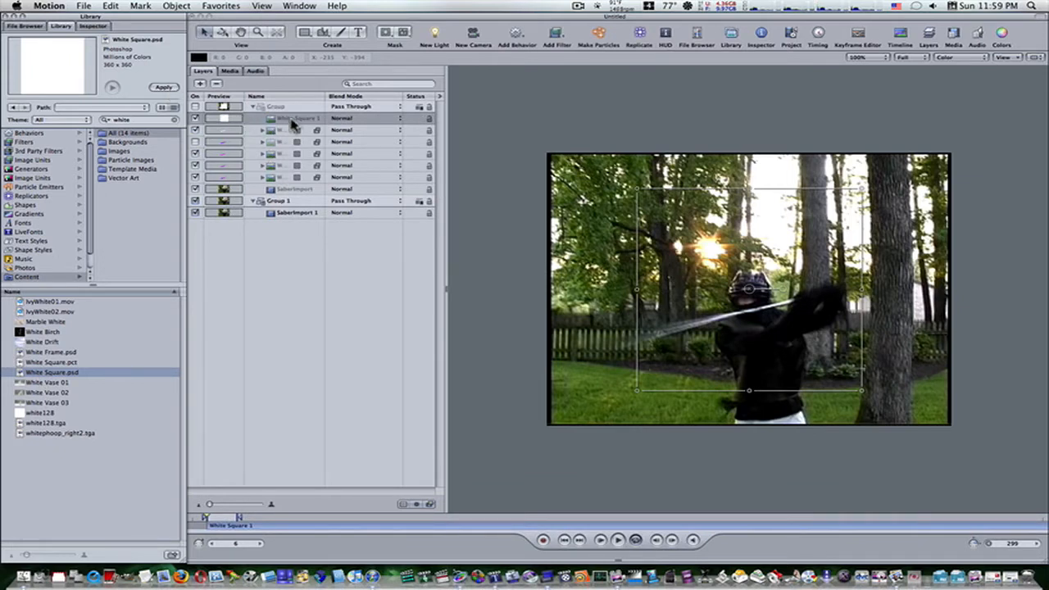
{"action": "left_click_drag", "start_coordinate": [292, 123], "coordinate": [275, 214]}
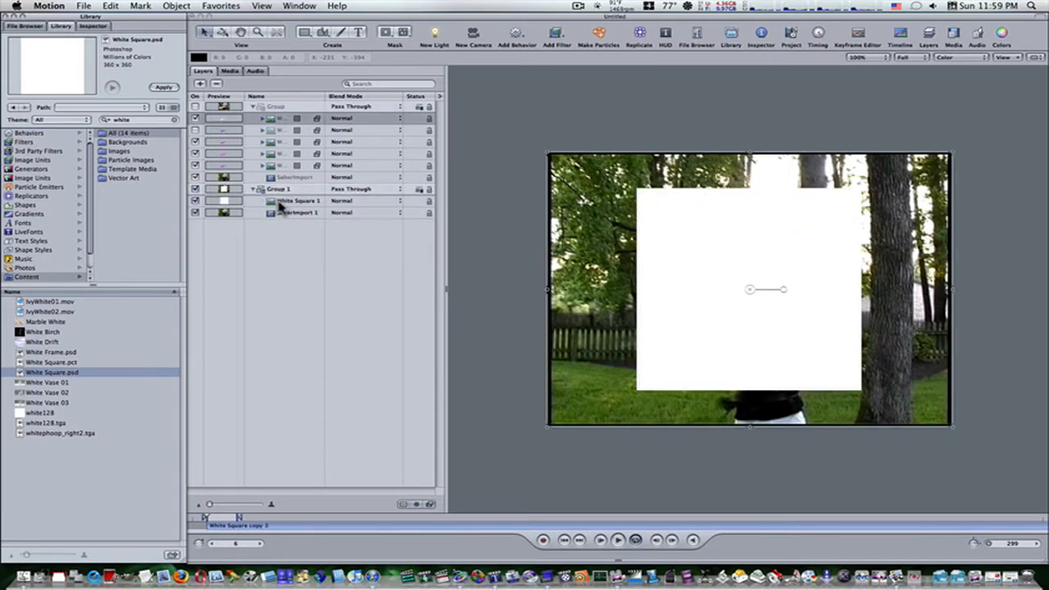
Stretch the White Square 1 layer until it covers the whole video frame.
{"action": "left_click", "coordinate": [318, 202]}
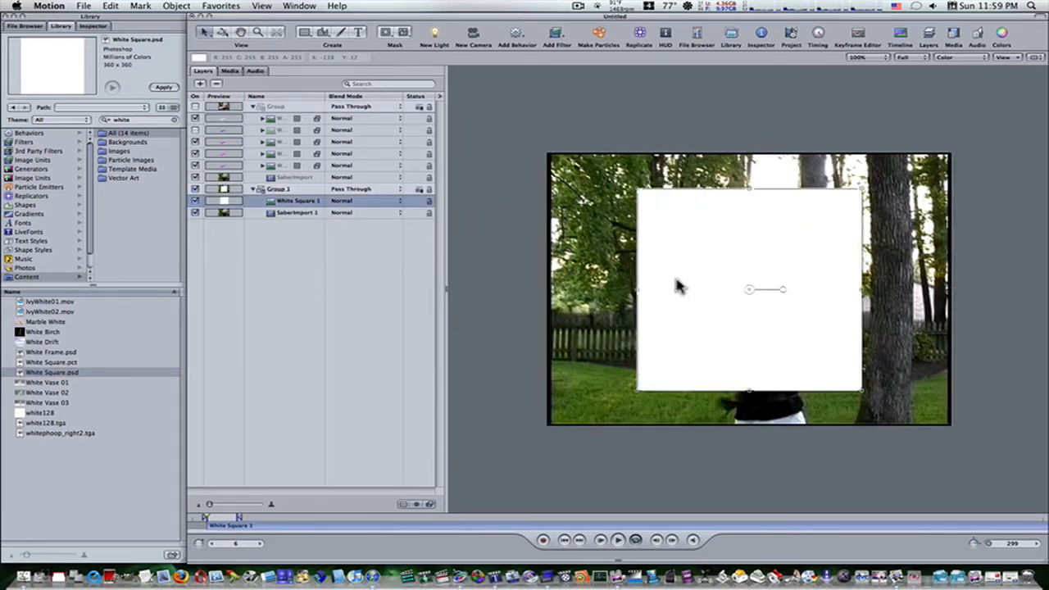
{"action": "left_click_drag", "start_coordinate": [638, 189], "coordinate": [551, 160]}
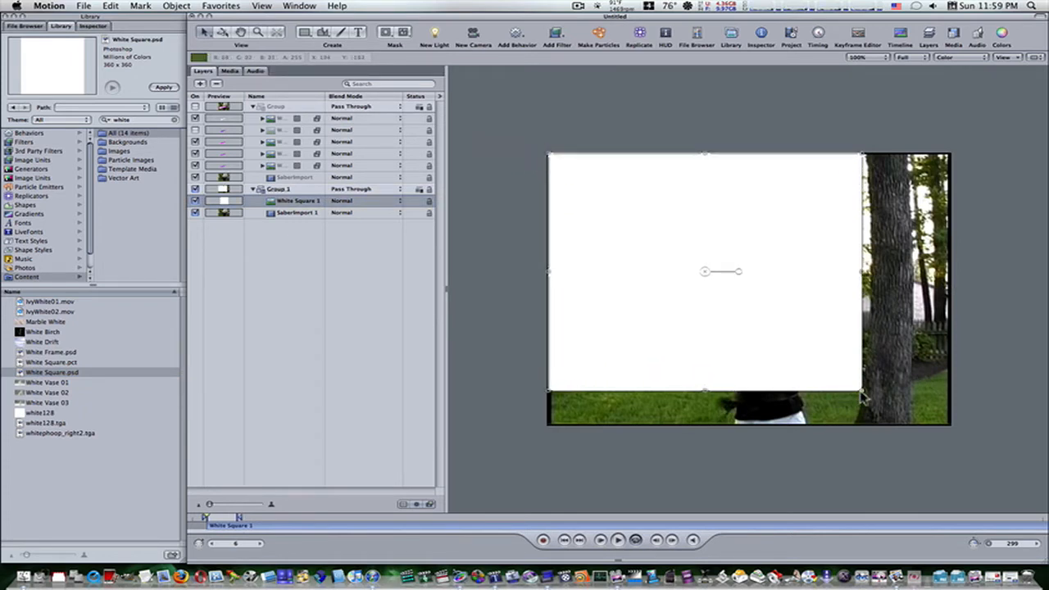
{"action": "left_click_drag", "start_coordinate": [862, 391], "coordinate": [952, 428]}
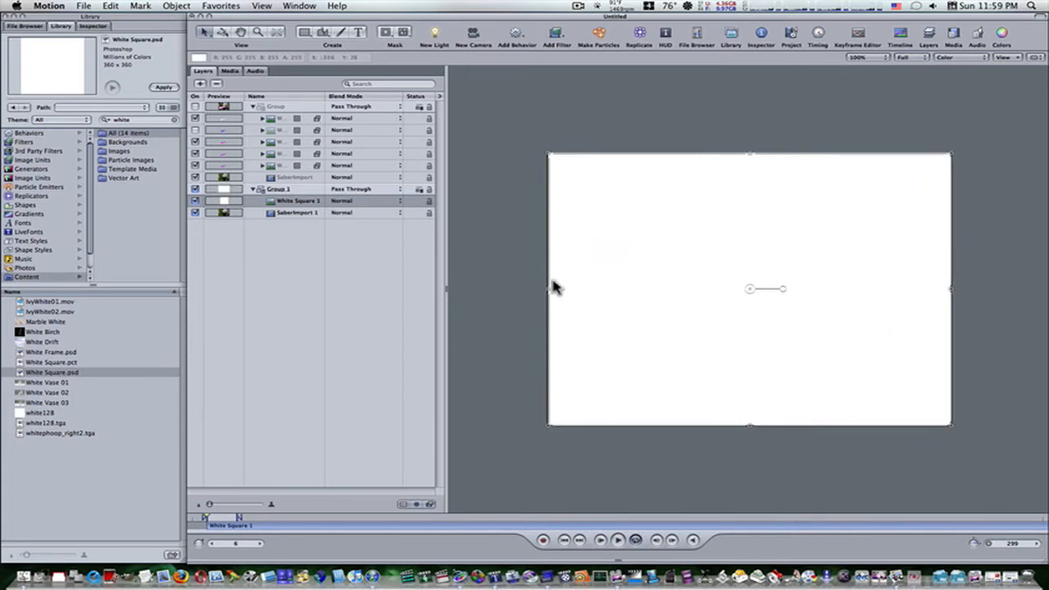
{"action": "left_click_drag", "start_coordinate": [551, 294], "coordinate": [547, 290]}
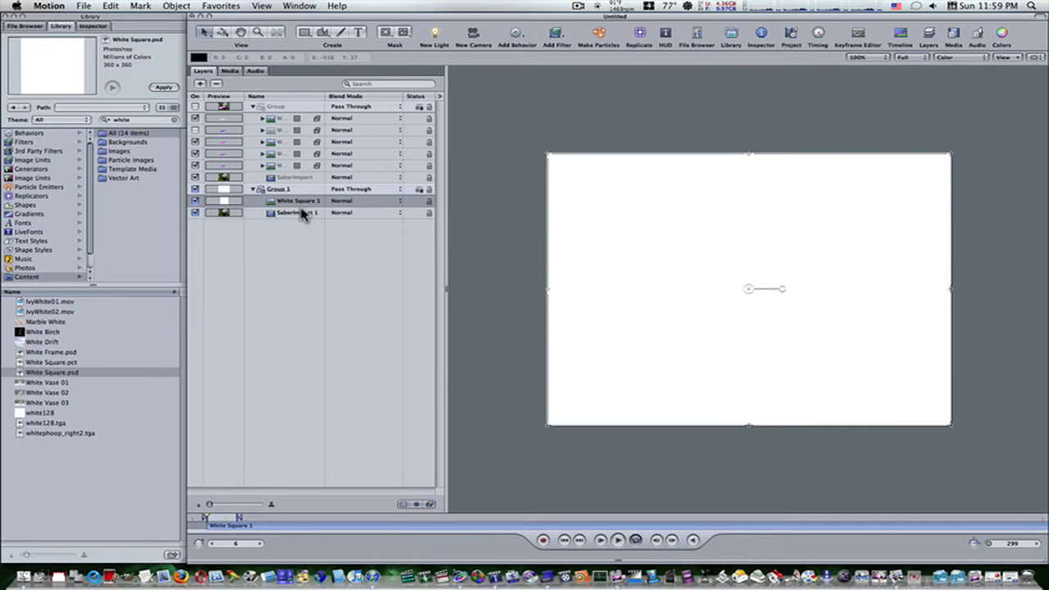
Draw a four-point mask on White Square 1 and move its corners roughly over the sword blade.
{"action": "left_click", "coordinate": [404, 38]}
{"action": "left_click", "coordinate": [596, 250]}
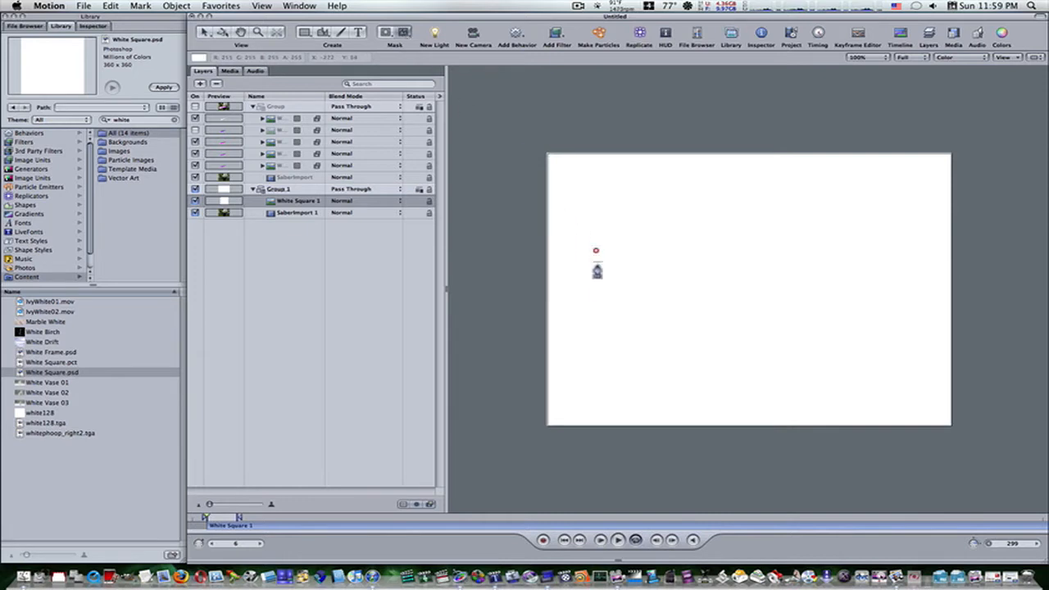
{"action": "left_click", "coordinate": [598, 286]}
{"action": "left_click", "coordinate": [713, 309]}
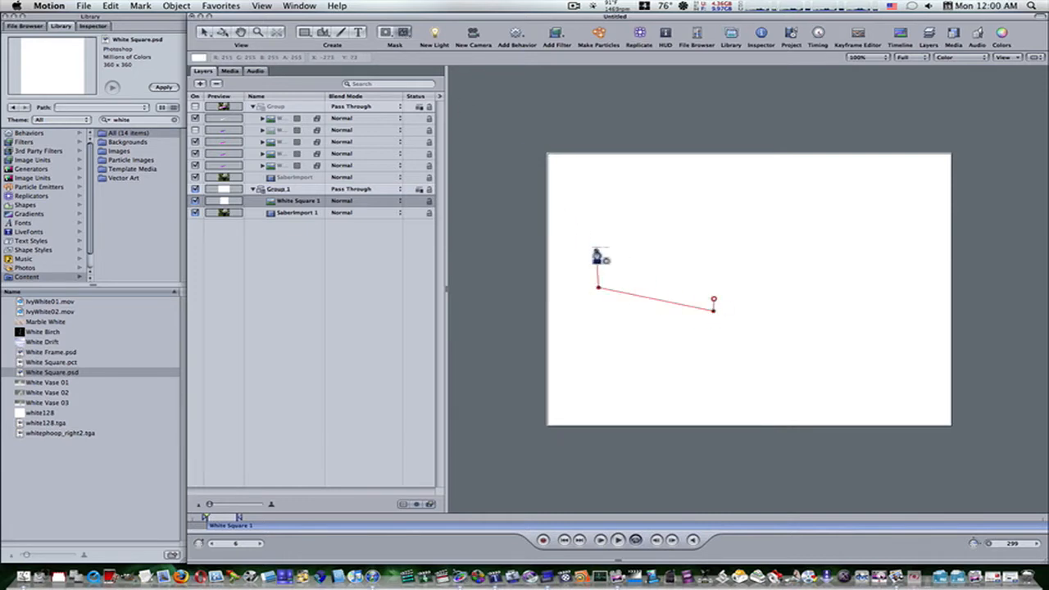
{"action": "left_click", "coordinate": [596, 251]}
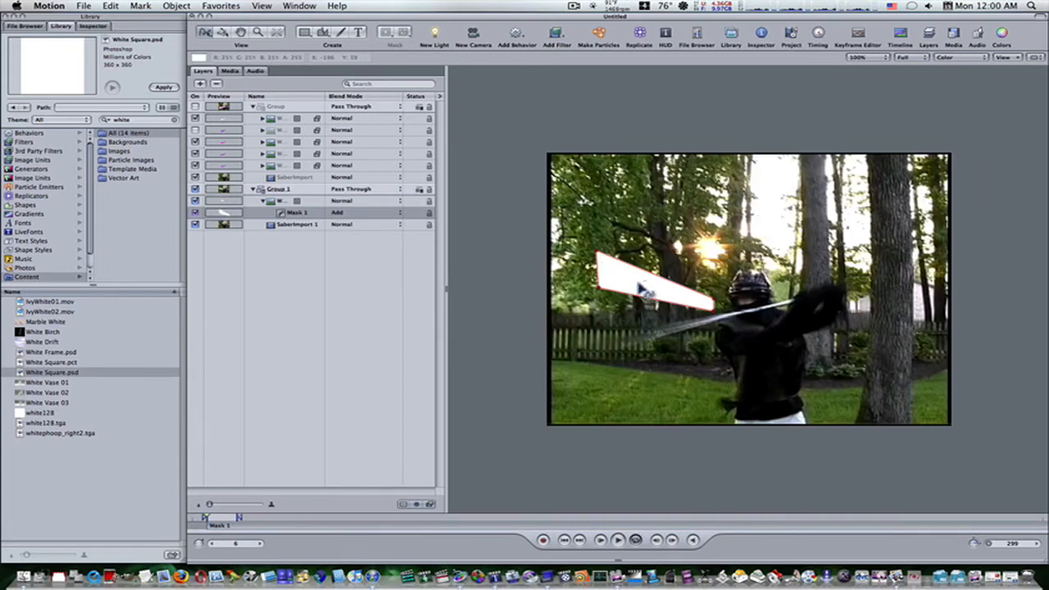
{"action": "left_click_drag", "start_coordinate": [644, 291], "coordinate": [628, 367]}
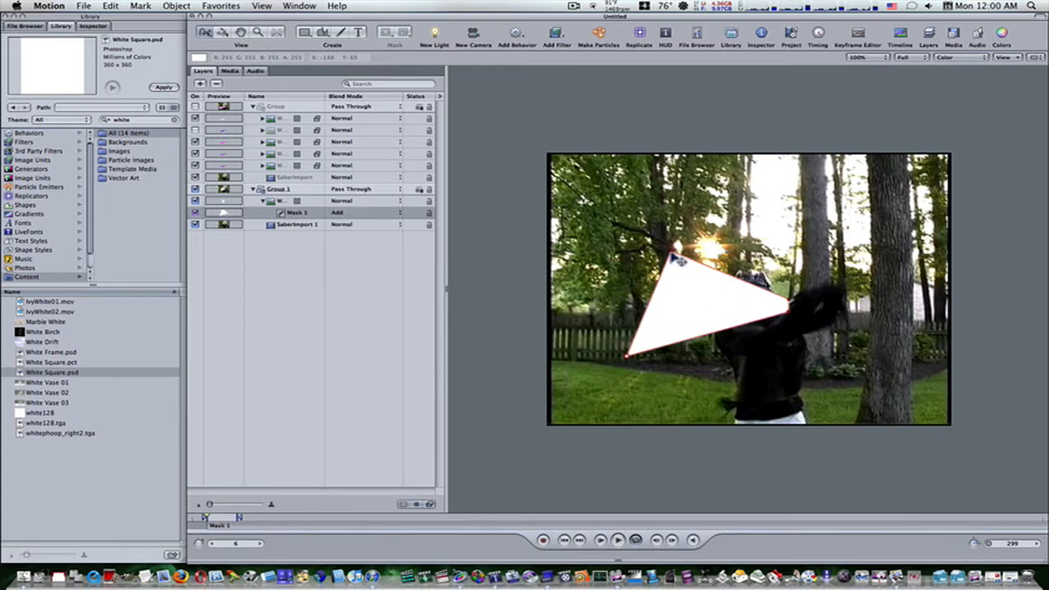
{"action": "left_click_drag", "start_coordinate": [675, 259], "coordinate": [619, 330]}
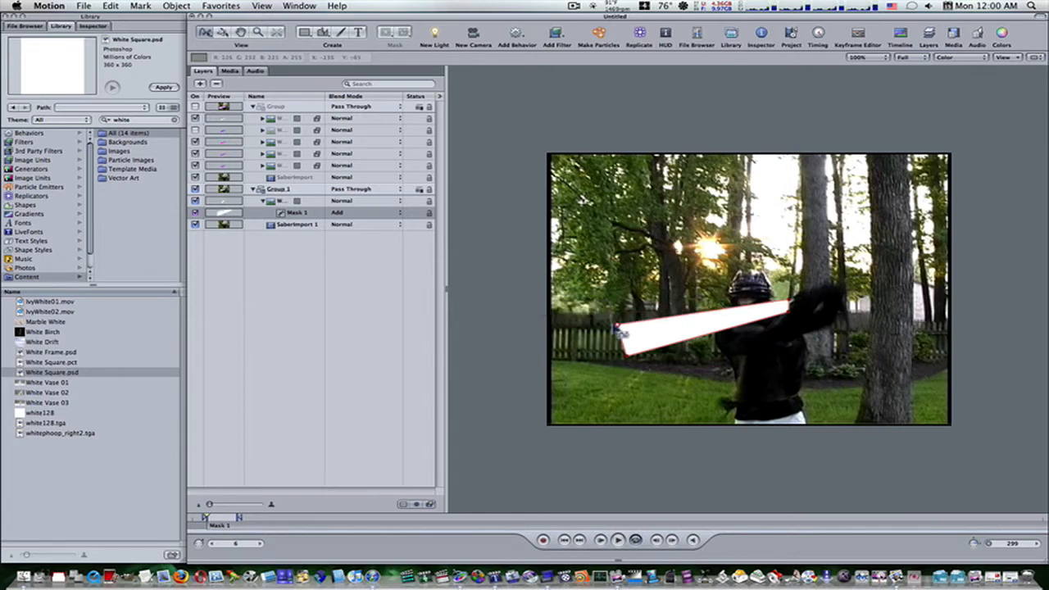
Hide the white square layer and refine the tip corners of Mask 1 around the blurred blade.
{"action": "left_click", "coordinate": [195, 201]}
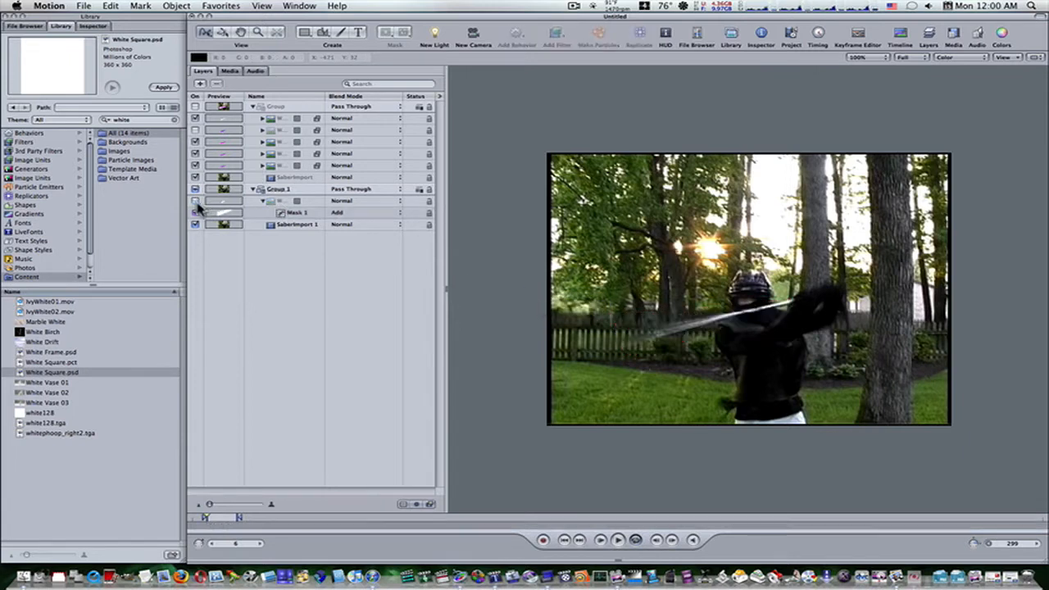
{"action": "left_click", "coordinate": [234, 215]}
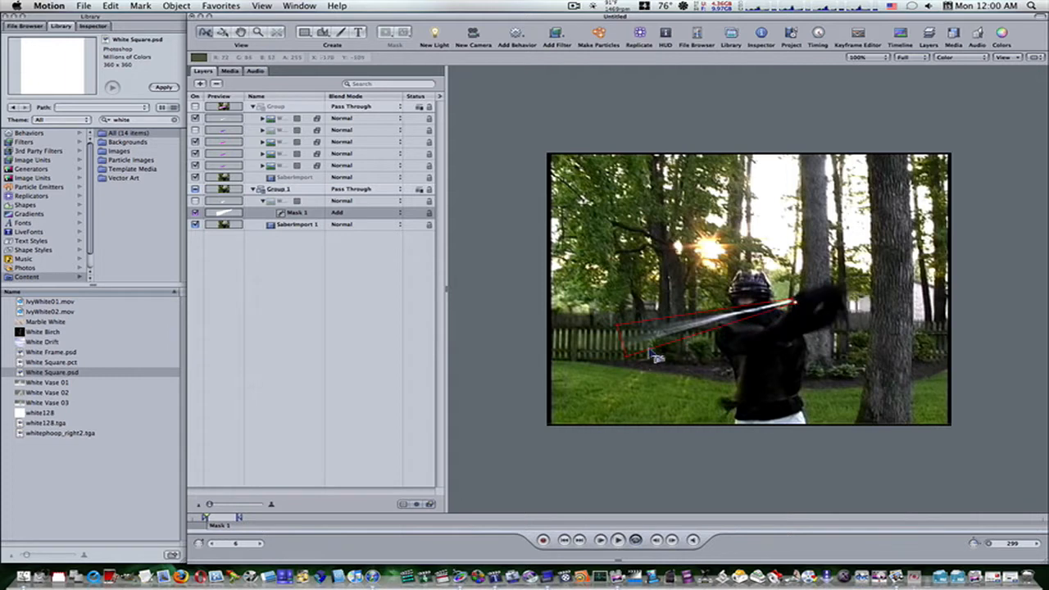
{"action": "left_click_drag", "start_coordinate": [627, 357], "coordinate": [609, 363]}
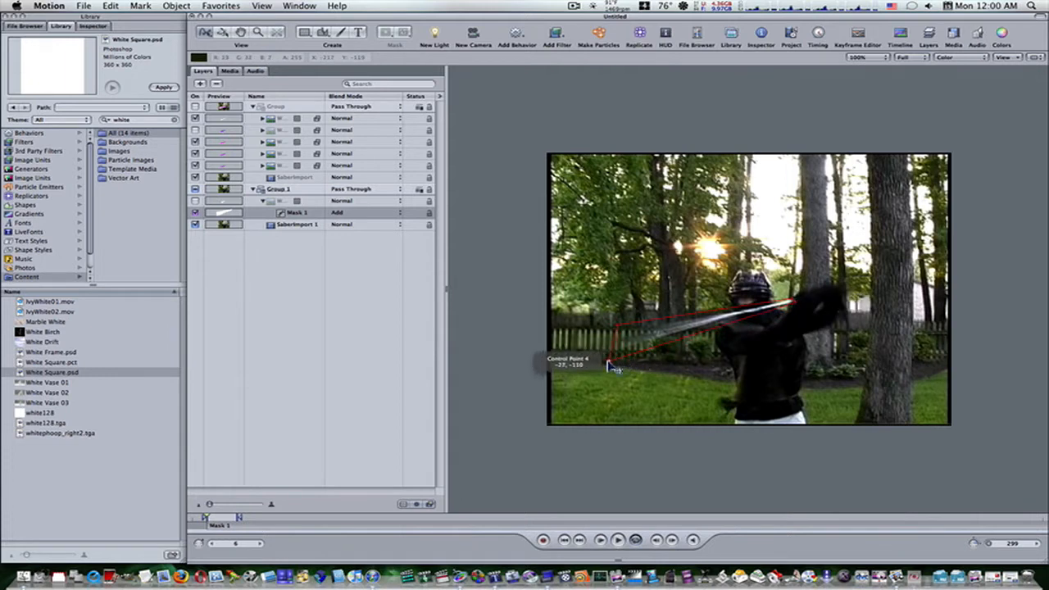
{"action": "left_click_drag", "start_coordinate": [616, 326], "coordinate": [601, 343]}
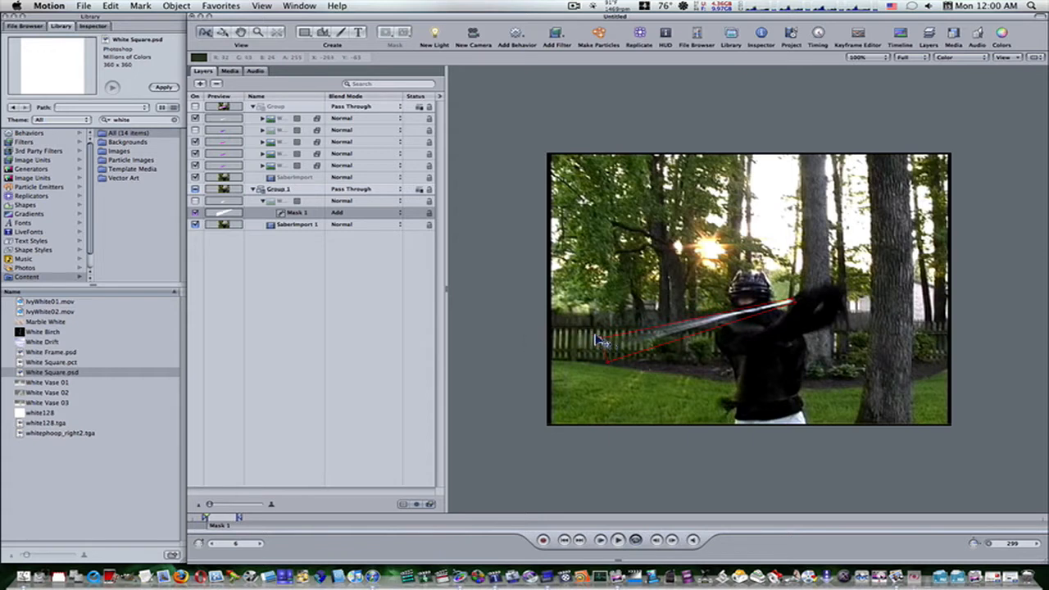
Turn on keyframe recording and reshape Mask 1 around the blade's motion blur at frame 6.
{"action": "key", "text": "Right"}
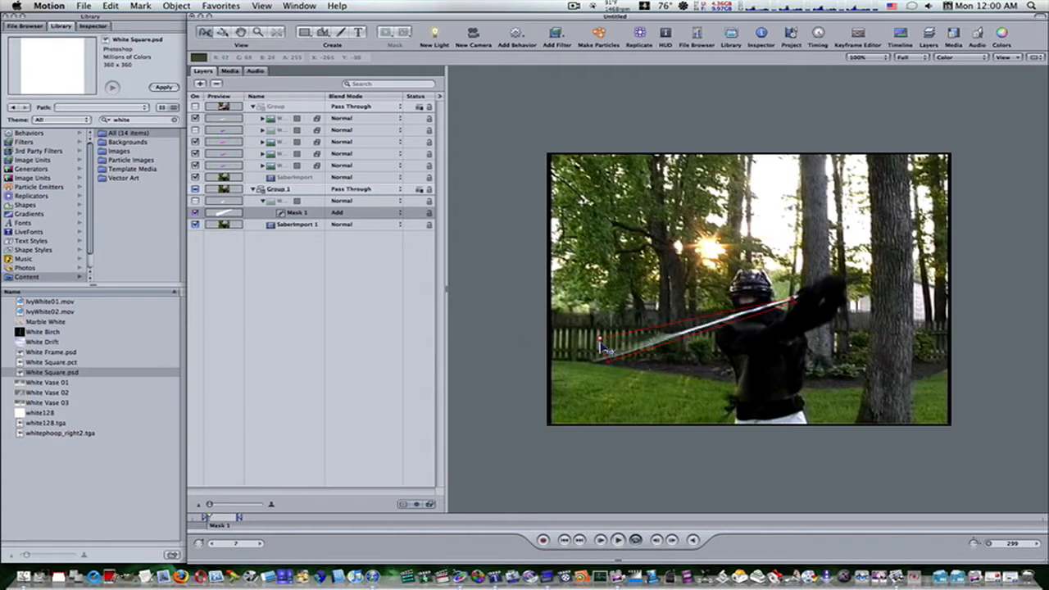
{"action": "mouse_move", "coordinate": [608, 362]}
{"action": "left_mouse_down"}
{"action": "mouse_move", "coordinate": [592, 365]}
{"action": "mouse_move", "coordinate": [590, 351]}
{"action": "left_mouse_up"}
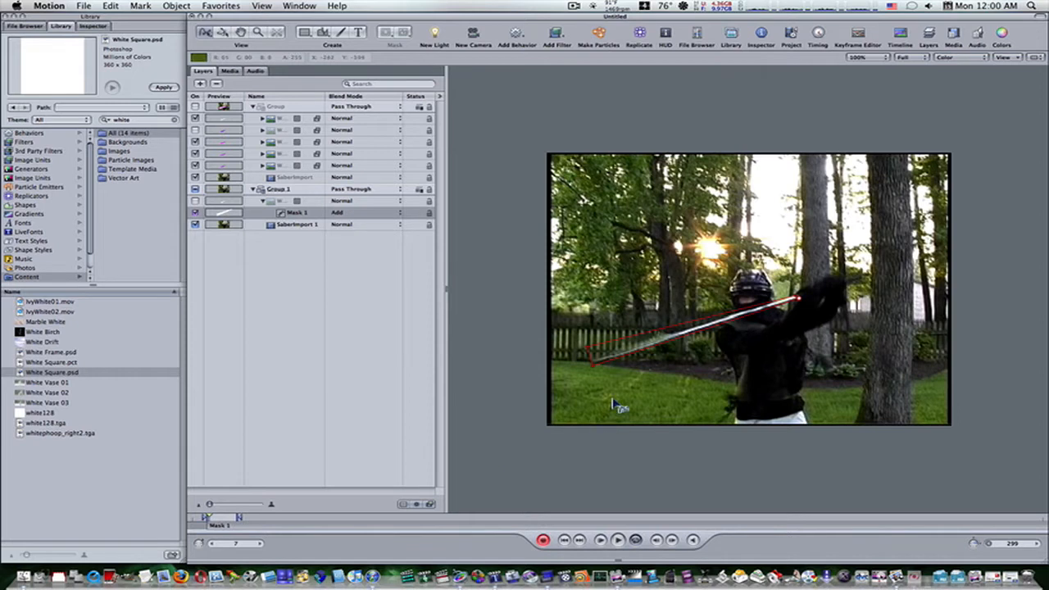
{"action": "key", "text": "Left"}
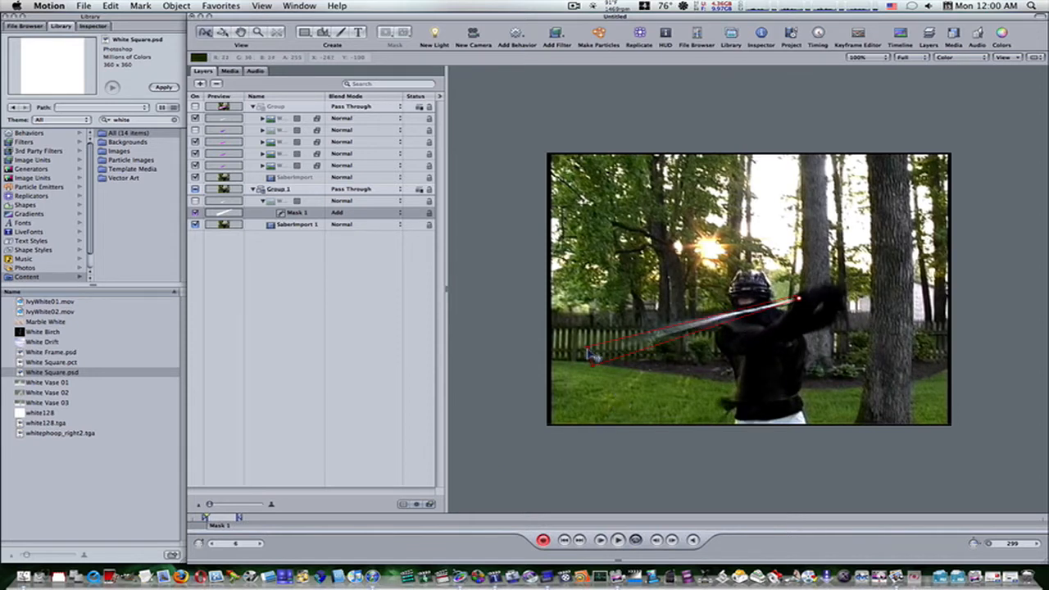
{"action": "mouse_move", "coordinate": [591, 354]}
{"action": "left_mouse_down"}
{"action": "mouse_move", "coordinate": [584, 338]}
{"action": "mouse_move", "coordinate": [593, 359]}
{"action": "left_mouse_up"}
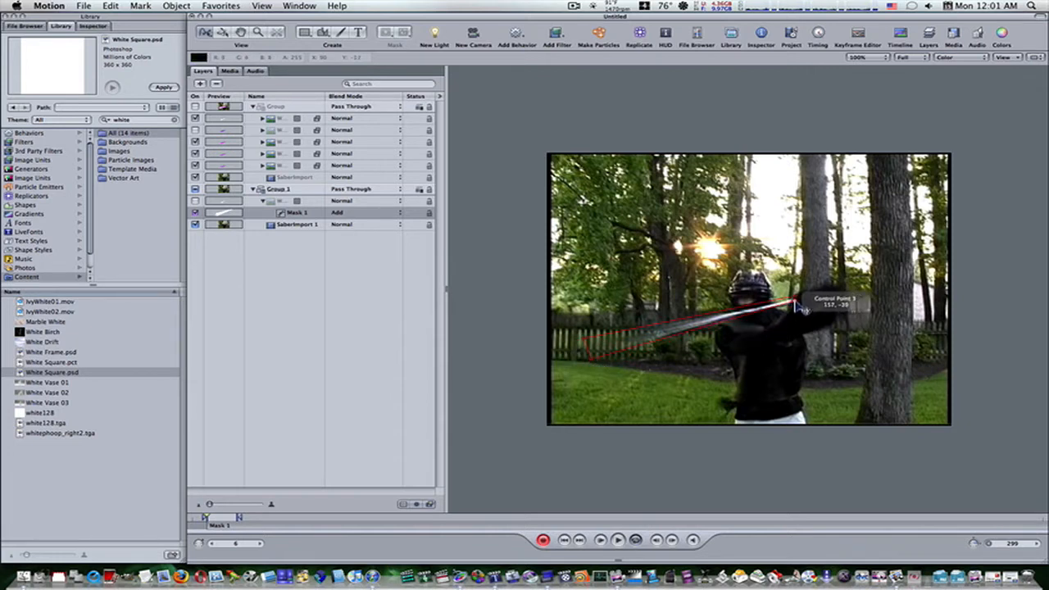
{"action": "left_click_drag", "start_coordinate": [802, 303], "coordinate": [800, 305]}
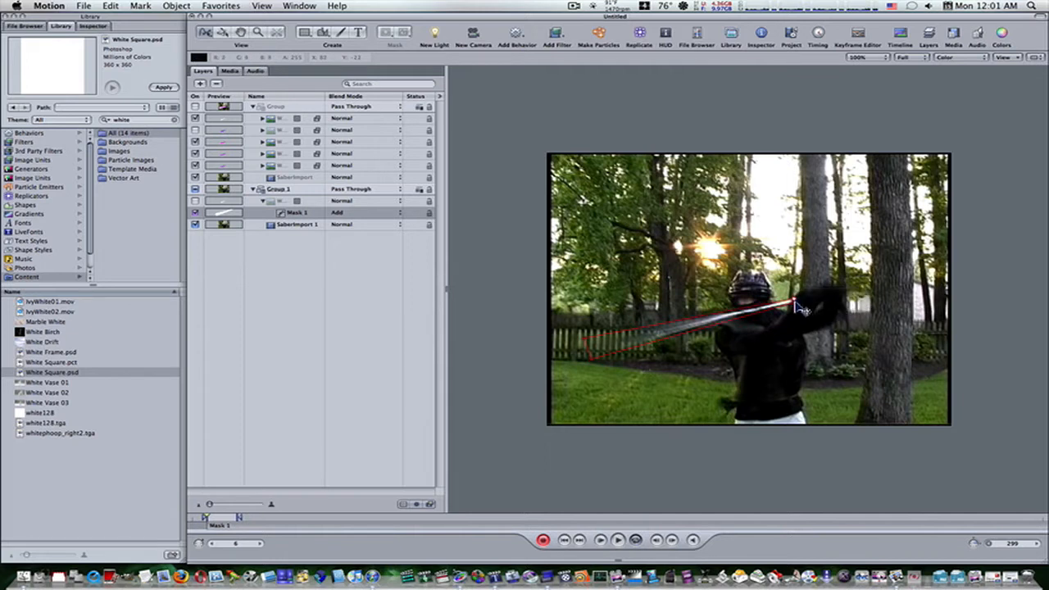
Keyframe Mask 1 at frame 7 by refitting its tip and hand-end corners to the blade.
{"action": "key", "text": "Right"}
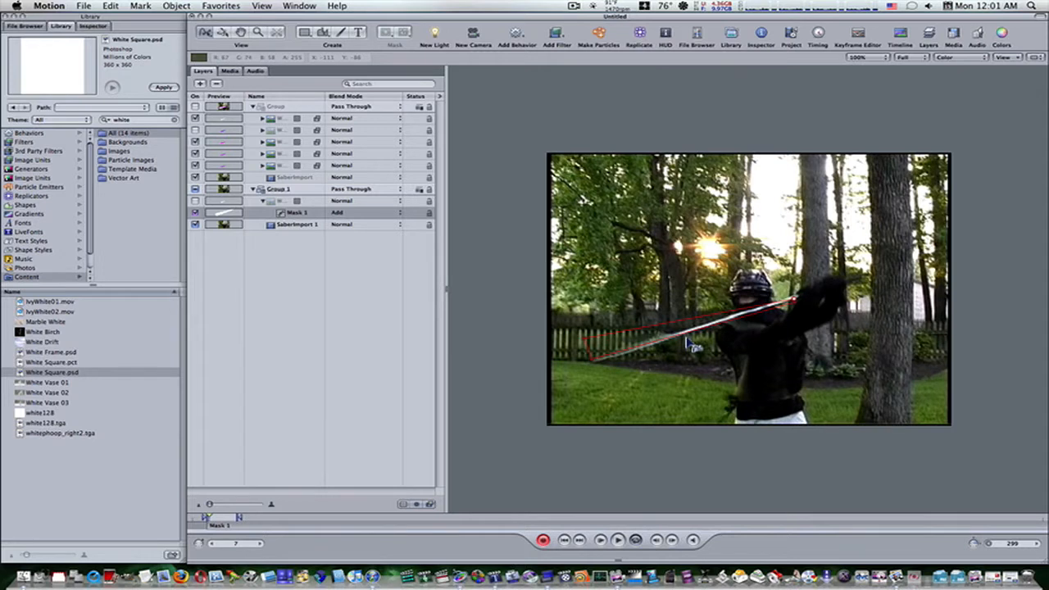
{"action": "left_click_drag", "start_coordinate": [594, 362], "coordinate": [588, 351]}
{"action": "left_click_drag", "start_coordinate": [795, 297], "coordinate": [801, 305]}
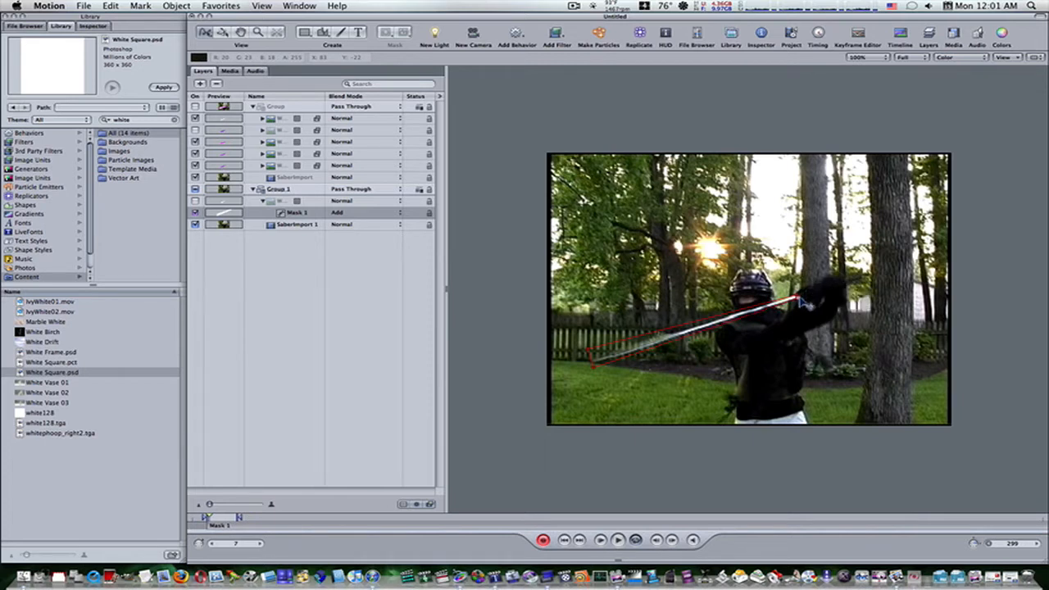
Keyframe Mask 1 at frames 8 and 9 by refitting its hand-end and tip corners to the sword blade.
{"action": "key", "text": "Right"}
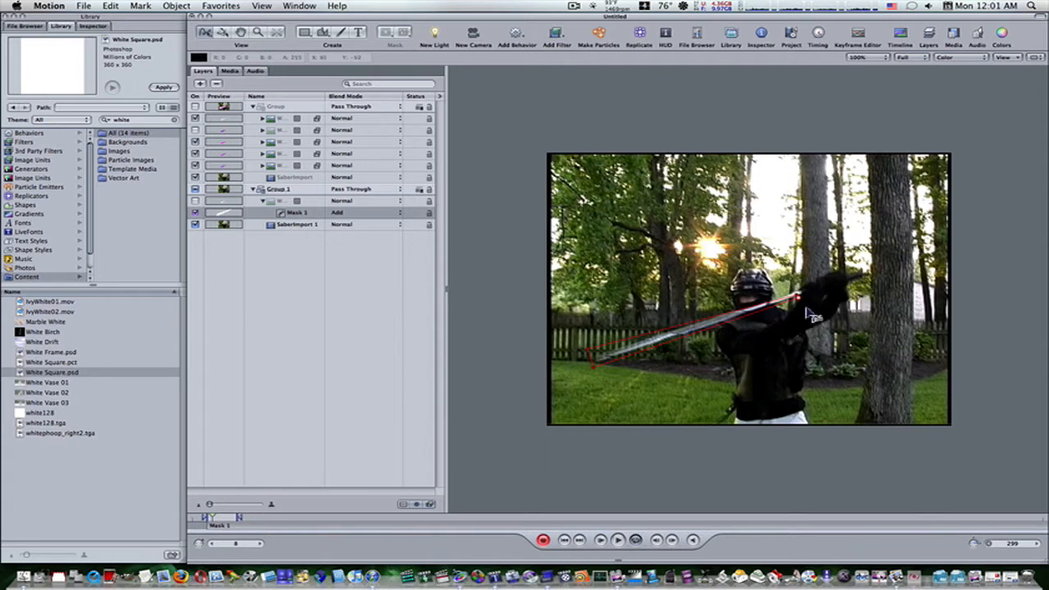
{"action": "left_click_drag", "start_coordinate": [798, 296], "coordinate": [801, 293]}
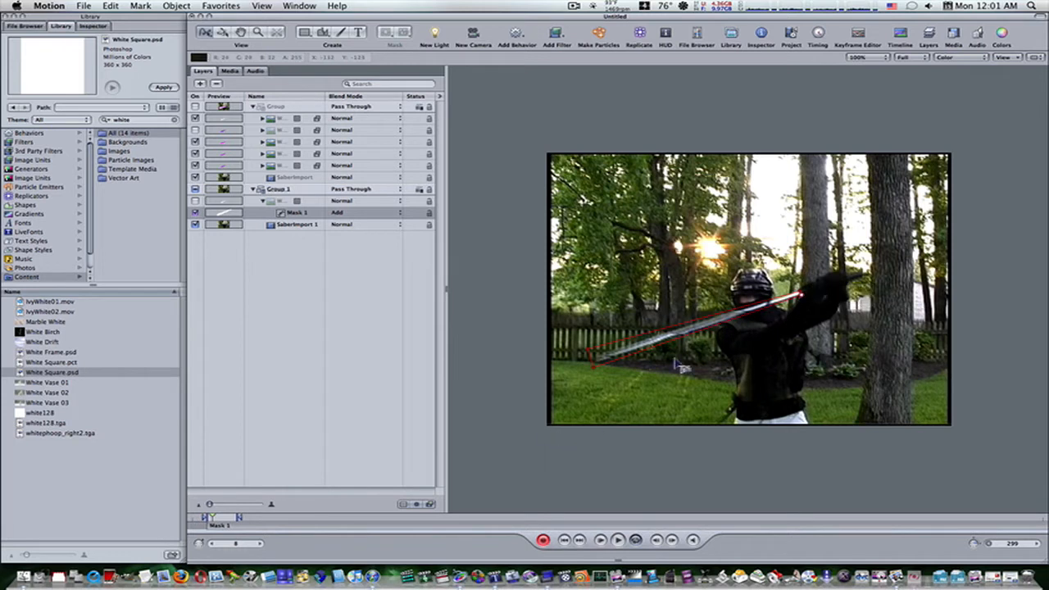
{"action": "key", "text": "Right"}
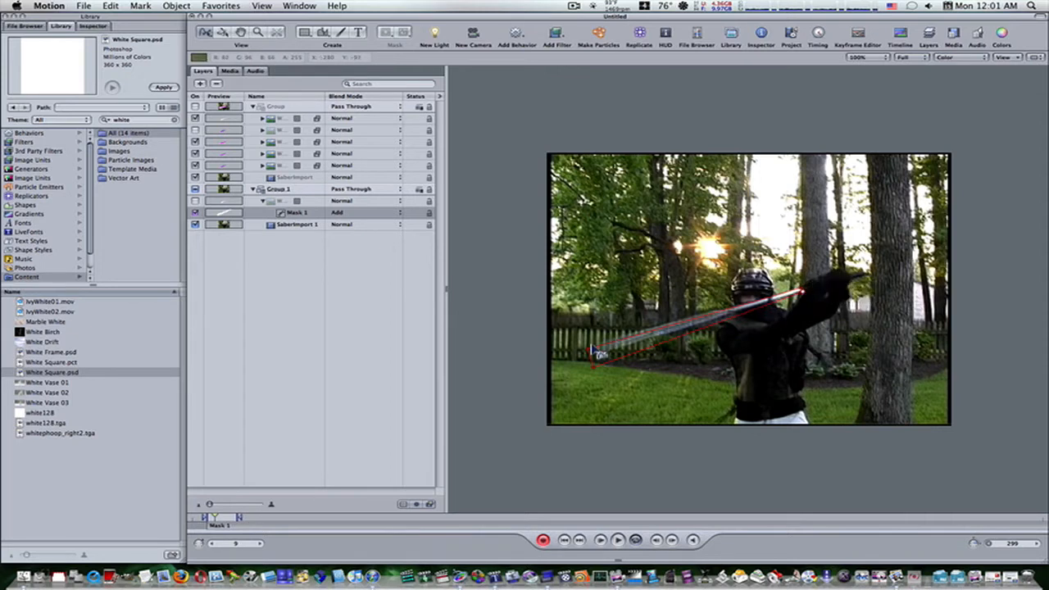
{"action": "mouse_move", "coordinate": [588, 350]}
{"action": "left_mouse_down"}
{"action": "mouse_move", "coordinate": [587, 341]}
{"action": "mouse_move", "coordinate": [595, 368]}
{"action": "mouse_move", "coordinate": [587, 329]}
{"action": "mouse_move", "coordinate": [592, 360]}
{"action": "mouse_move", "coordinate": [588, 348]}
{"action": "left_mouse_up"}
Keyframe Mask 1 at frames 10 and 11, moving its tip and hand-end corners to follow the blade.
{"action": "key", "text": "Right"}
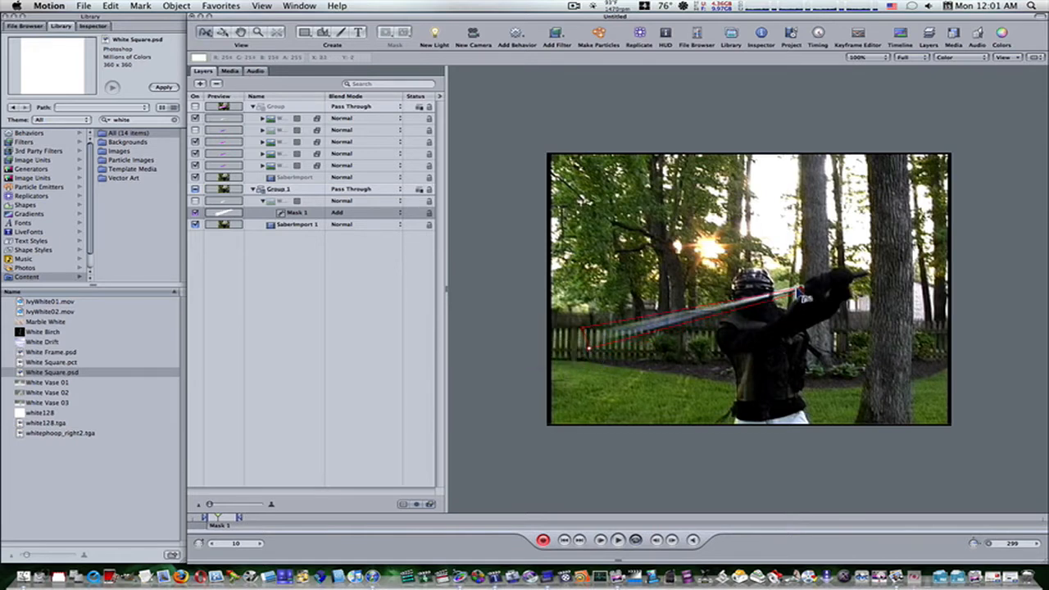
{"action": "left_click_drag", "start_coordinate": [802, 289], "coordinate": [807, 296]}
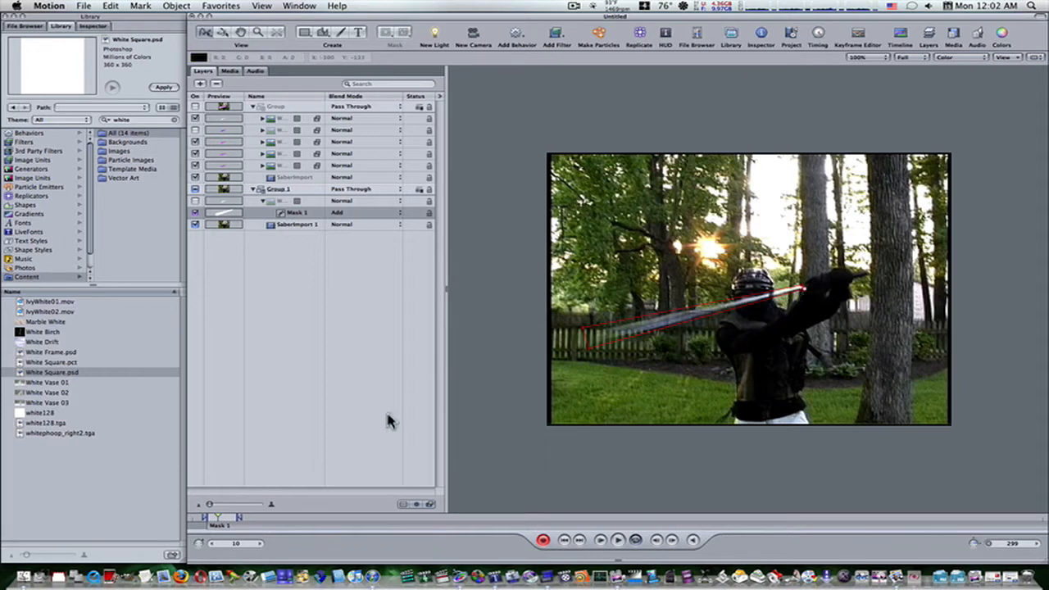
{"action": "key", "text": "Right"}
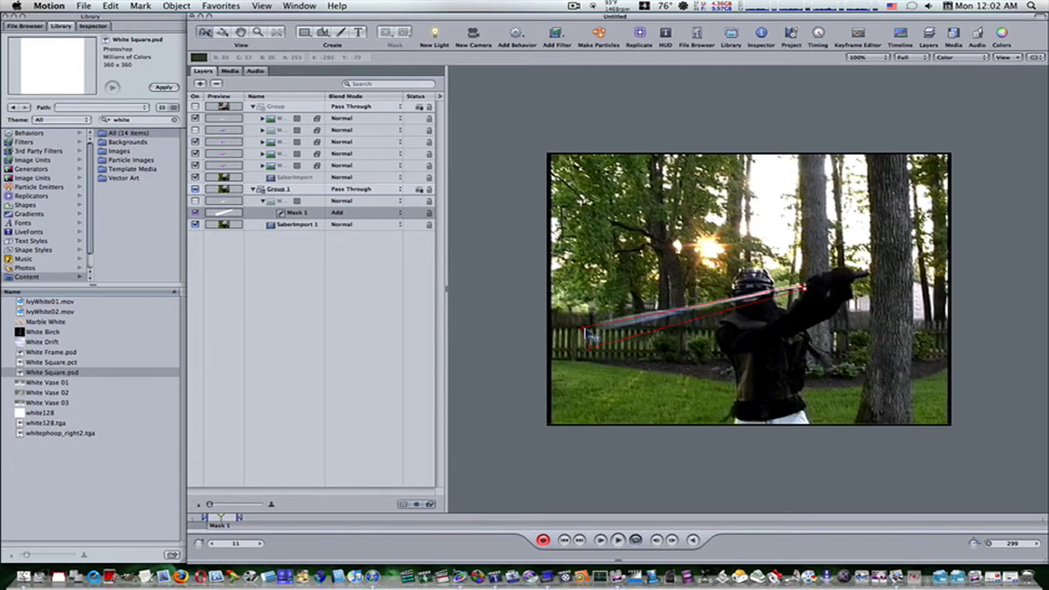
{"action": "mouse_move", "coordinate": [586, 330]}
{"action": "left_mouse_down"}
{"action": "mouse_move", "coordinate": [583, 319]}
{"action": "mouse_move", "coordinate": [591, 346]}
{"action": "mouse_move", "coordinate": [588, 336]}
{"action": "left_mouse_up"}
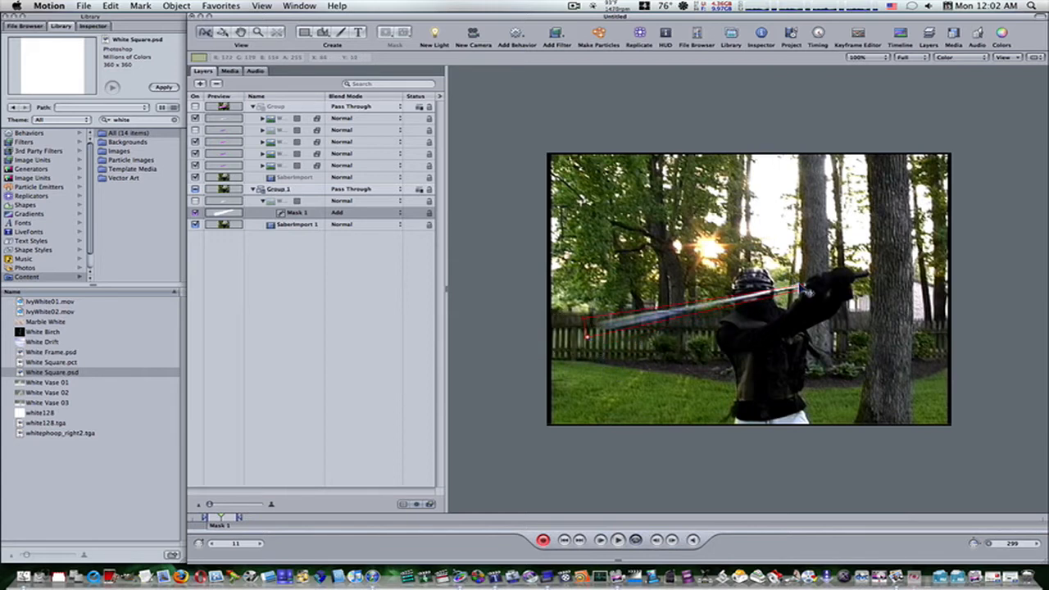
{"action": "left_click_drag", "start_coordinate": [800, 285], "coordinate": [816, 296]}
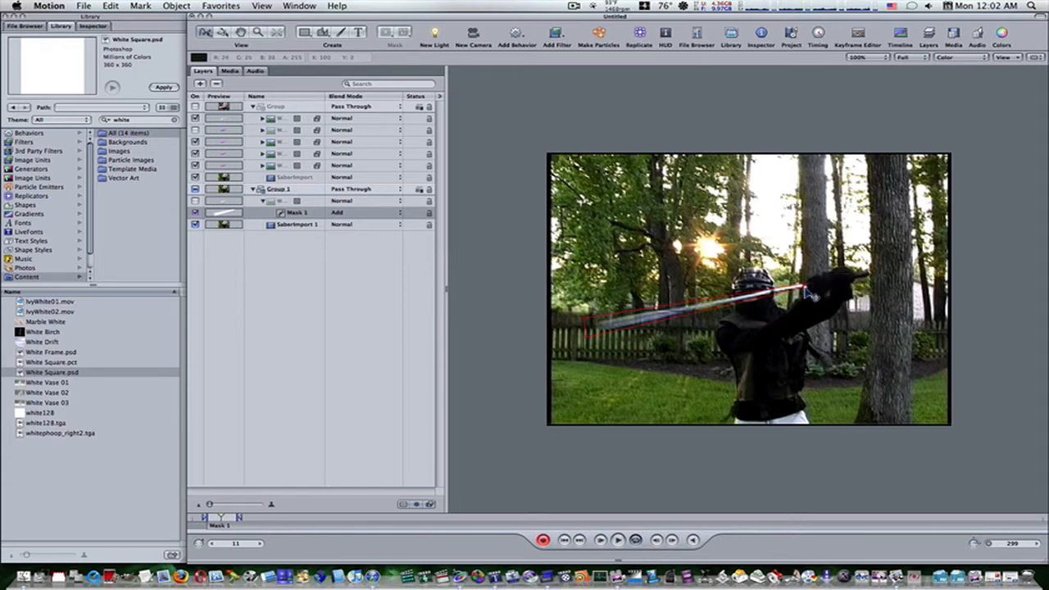
Refit Mask 1's tip and hand-end corners to the blade at frame 12, keeping only Mask 1 selected.
{"action": "key", "text": "Right"}
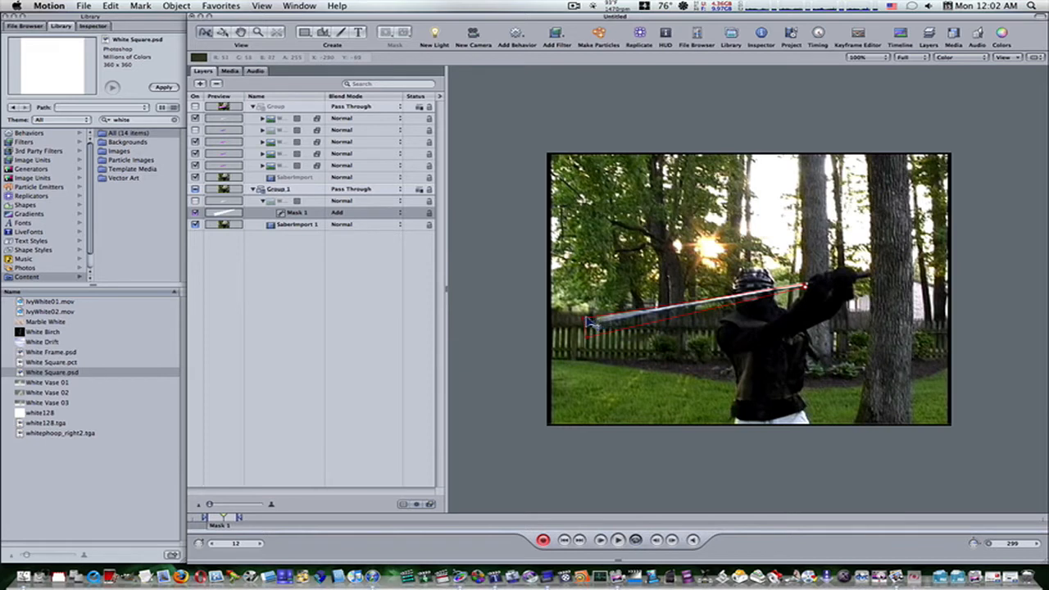
{"action": "left_click_drag", "start_coordinate": [589, 339], "coordinate": [584, 310]}
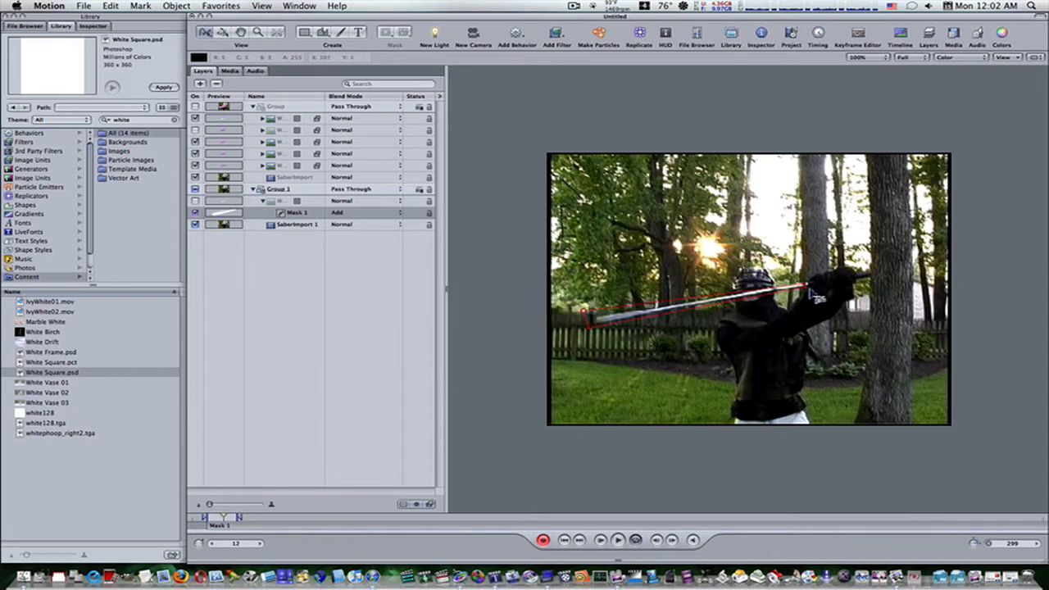
{"action": "left_click_drag", "start_coordinate": [823, 273], "coordinate": [806, 290]}
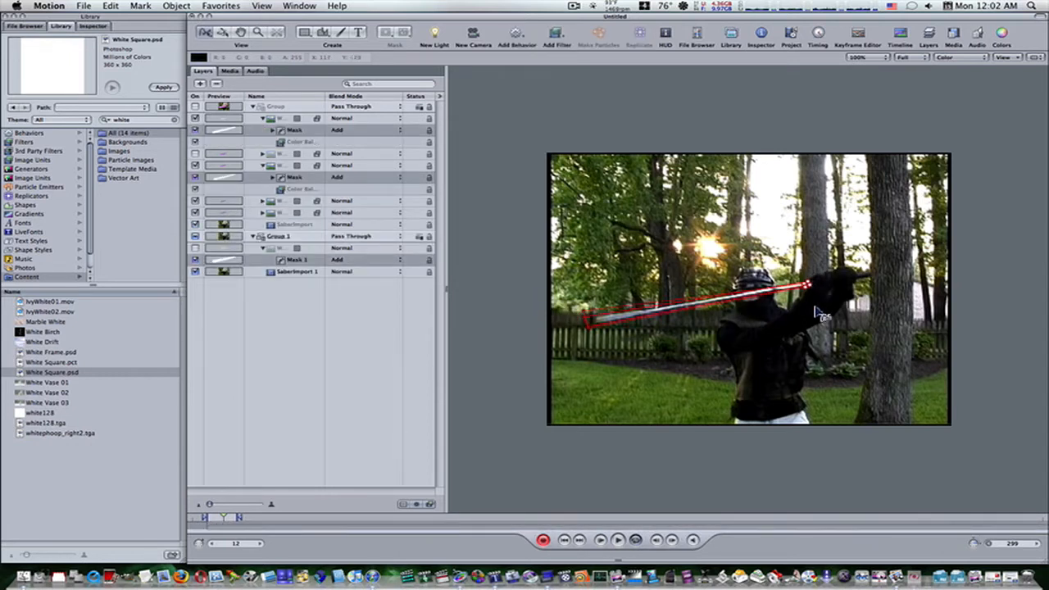
{"action": "left_click", "coordinate": [820, 297]}
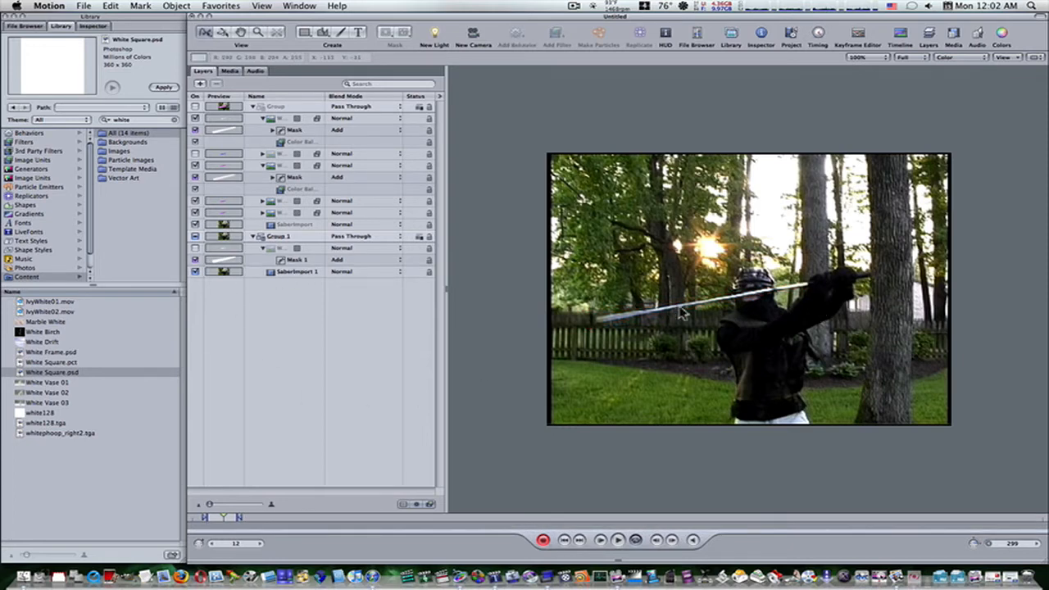
{"action": "left_click", "coordinate": [287, 261]}
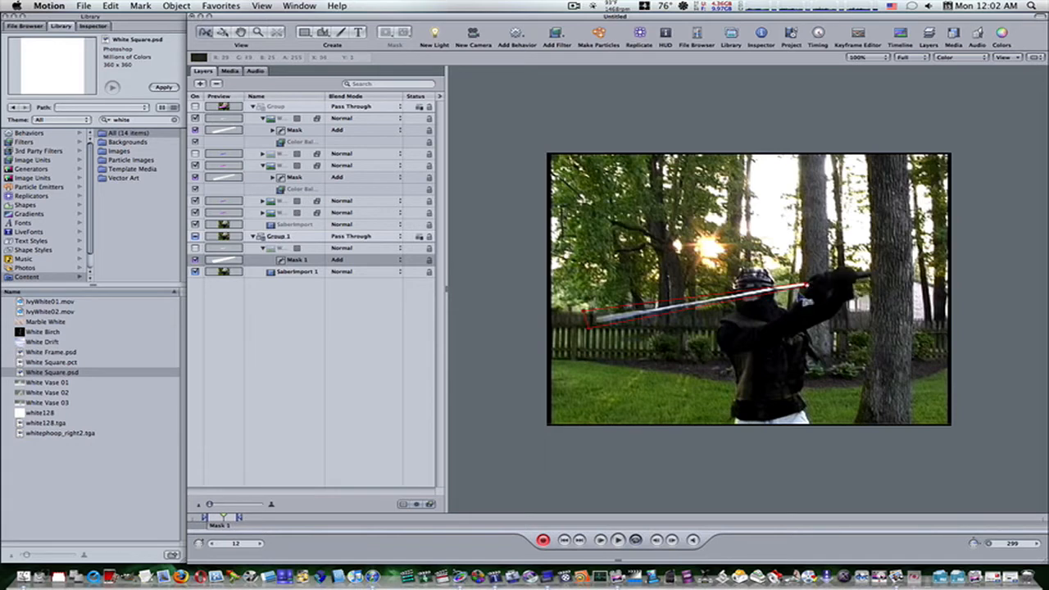
Advance from frame 13 to 17, adjusting Mask 1's hand-end corners wherever the blade drifts.
{"action": "key", "text": "Right"}
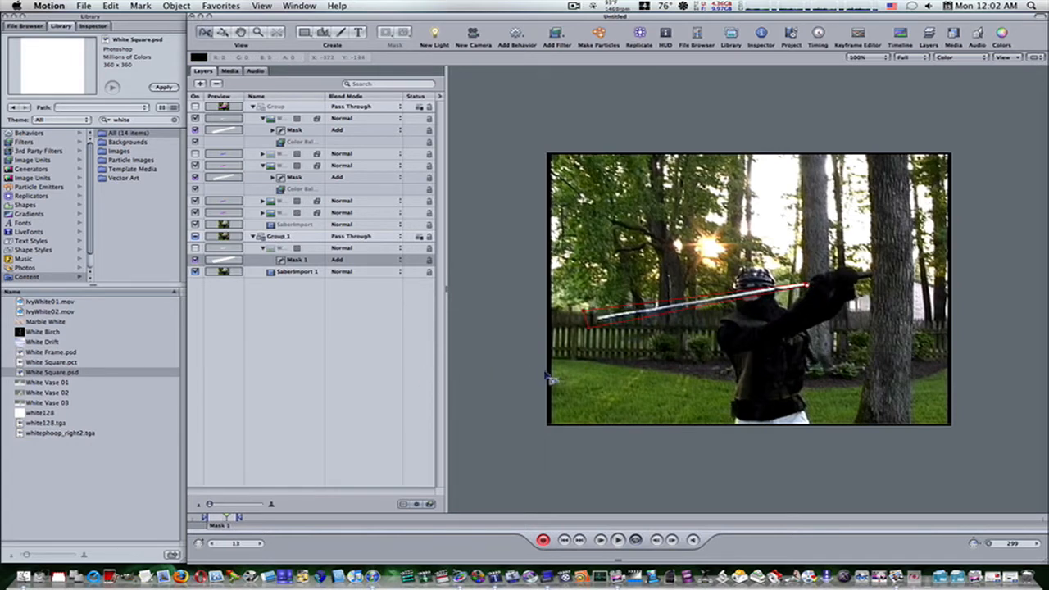
{"action": "key", "text": "Right"}
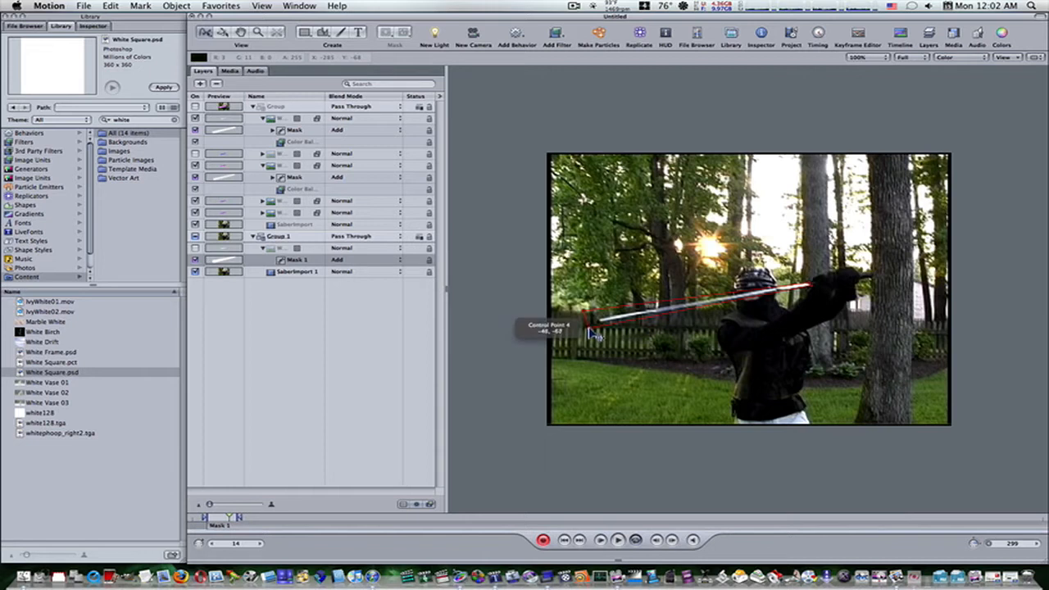
{"action": "key", "text": "super+Right"}
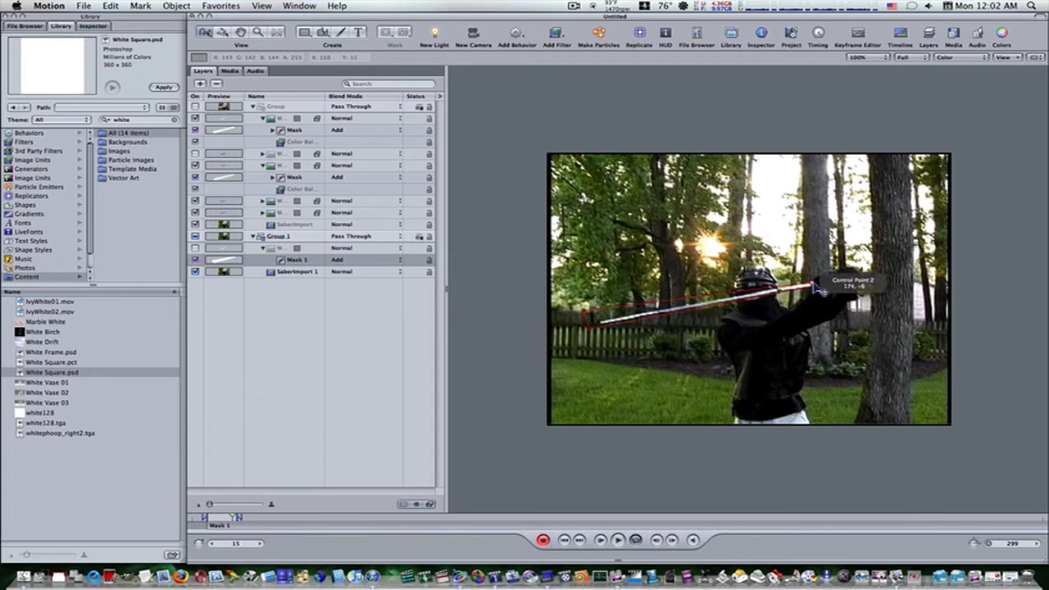
{"action": "key", "text": "Right"}
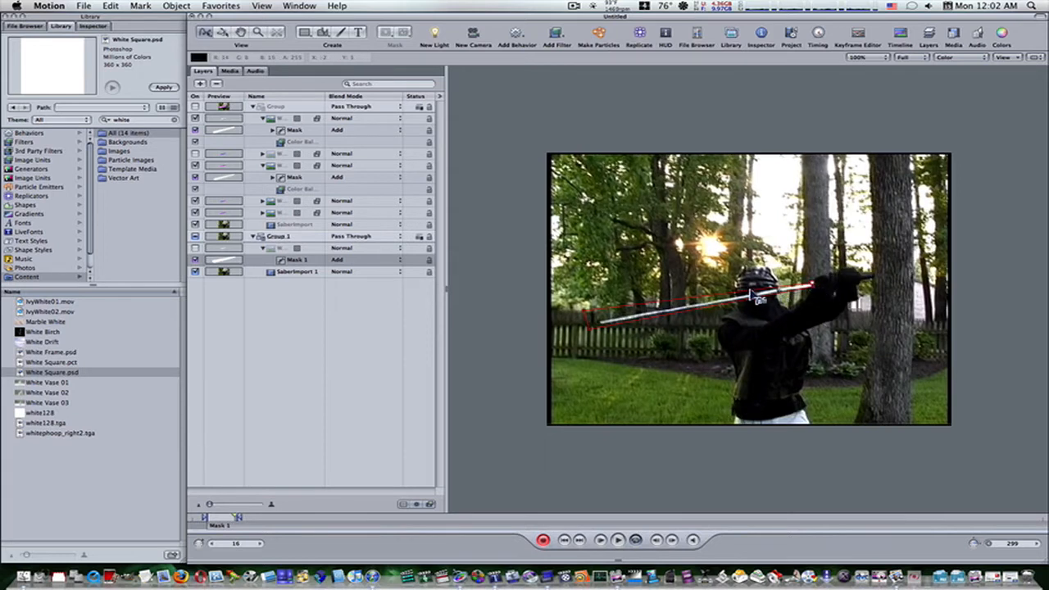
{"action": "key", "text": "Right"}
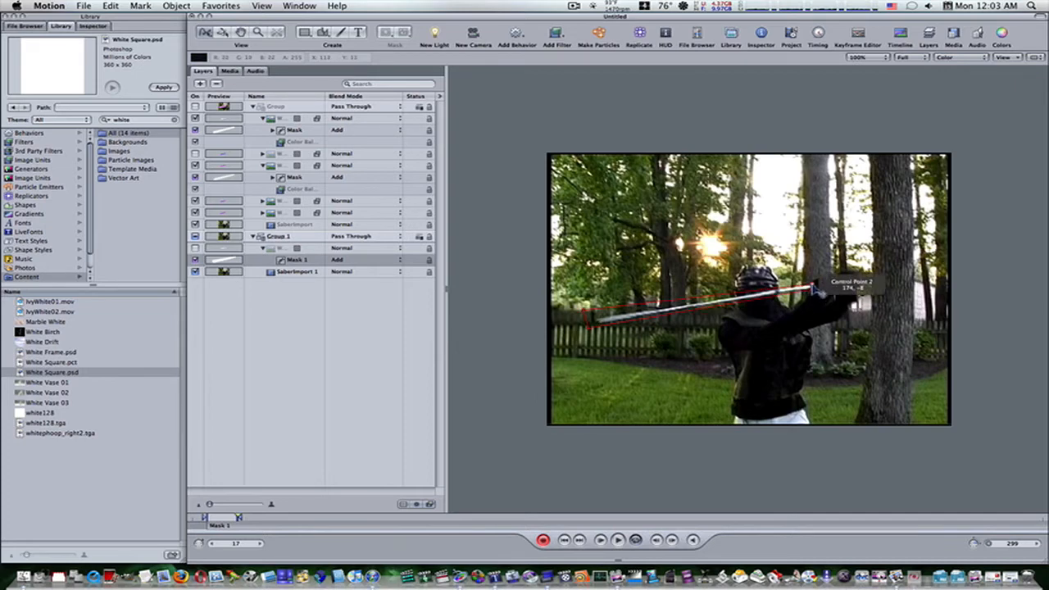
Turn off keyframe recording and review the mask animation, returning the playhead to frame 6.
{"action": "key", "text": "Left"}
{"action": "key", "text": "Left"}
{"action": "key", "text": "Left"}
{"action": "key", "text": "Left"}
{"action": "key", "text": "Left"}
{"action": "key", "text": "Left"}
{"action": "key", "text": "Left"}
{"action": "key", "text": "Left"}
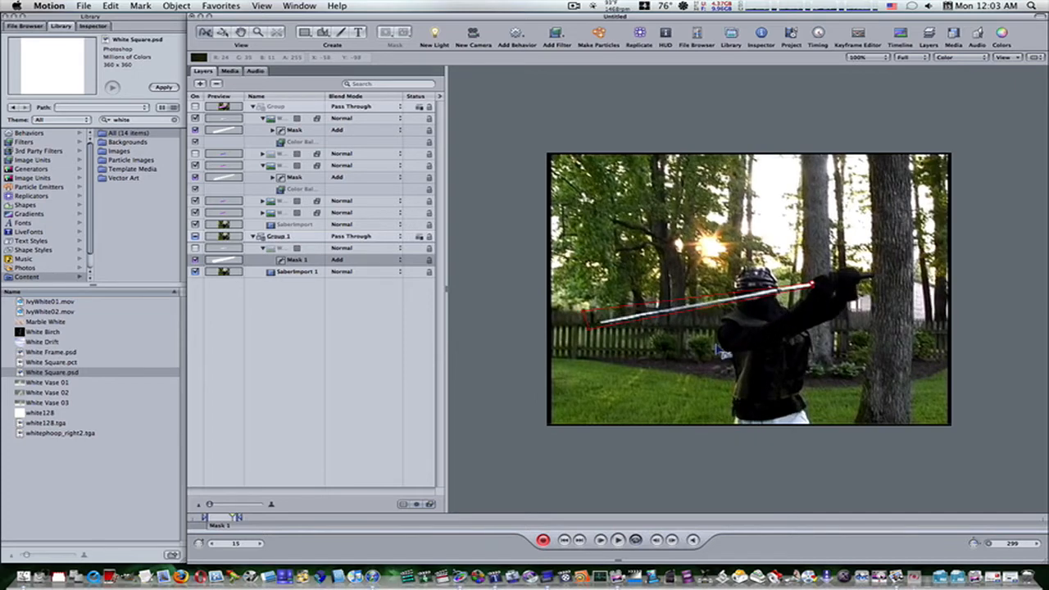
{"action": "key", "text": "Left"}
{"action": "key", "text": "Left"}
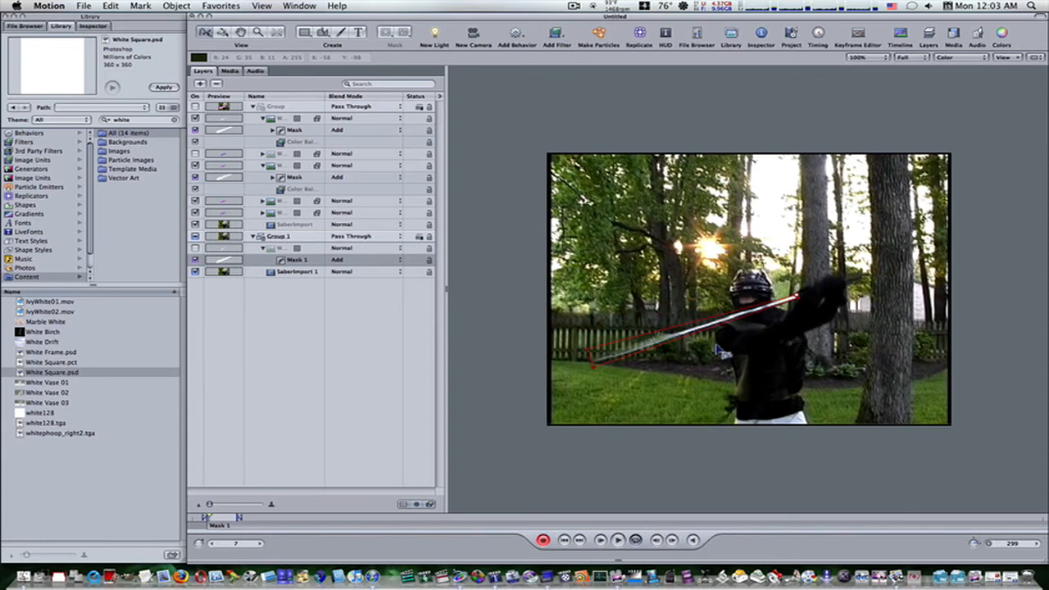
{"action": "left_click", "coordinate": [619, 541]}
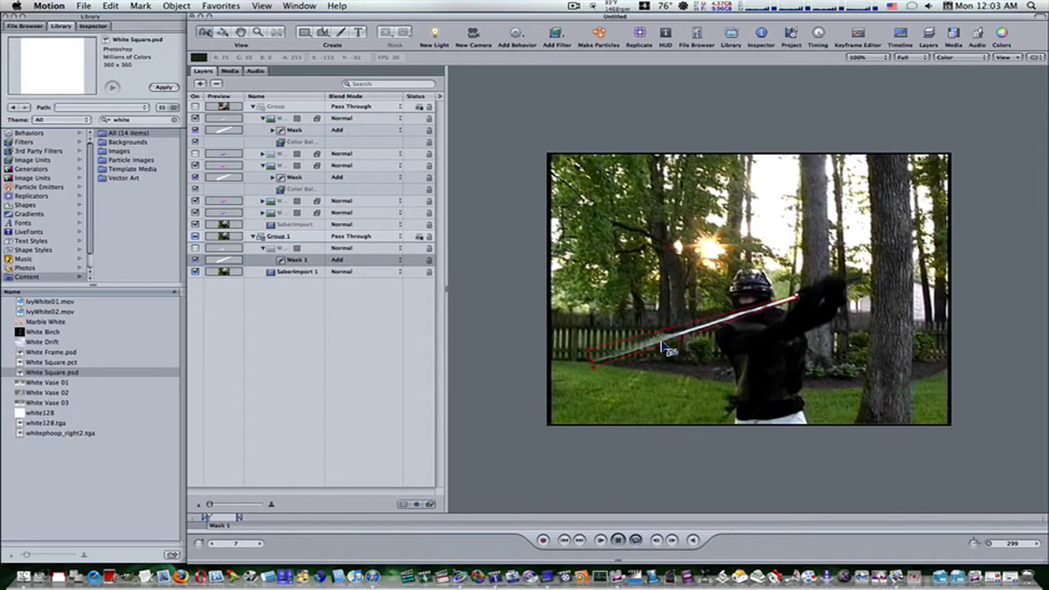
{"action": "left_click", "coordinate": [619, 541]}
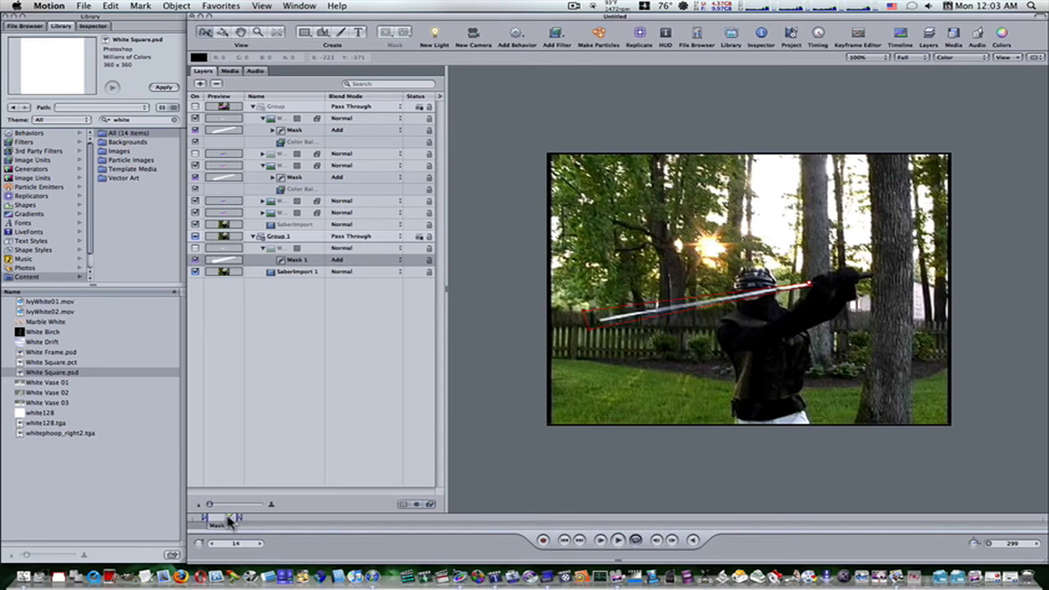
{"action": "left_click_drag", "start_coordinate": [230, 520], "coordinate": [208, 523]}
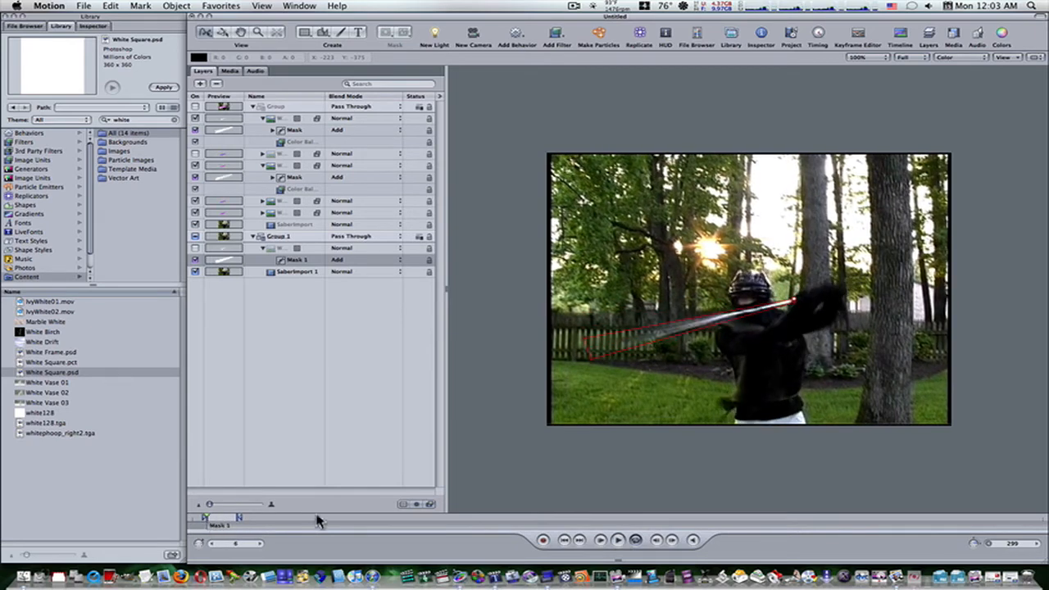
Show the white square layer in Group 1 and apply a Gaussian Blur filter to its Mask 1.
{"action": "left_click", "coordinate": [252, 108]}
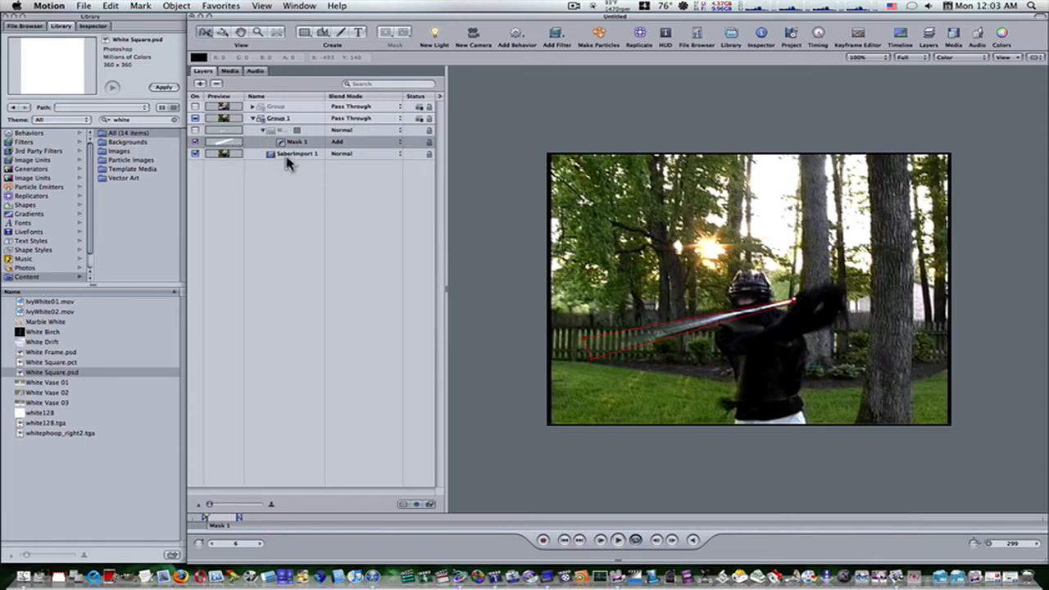
{"action": "left_click", "coordinate": [195, 131]}
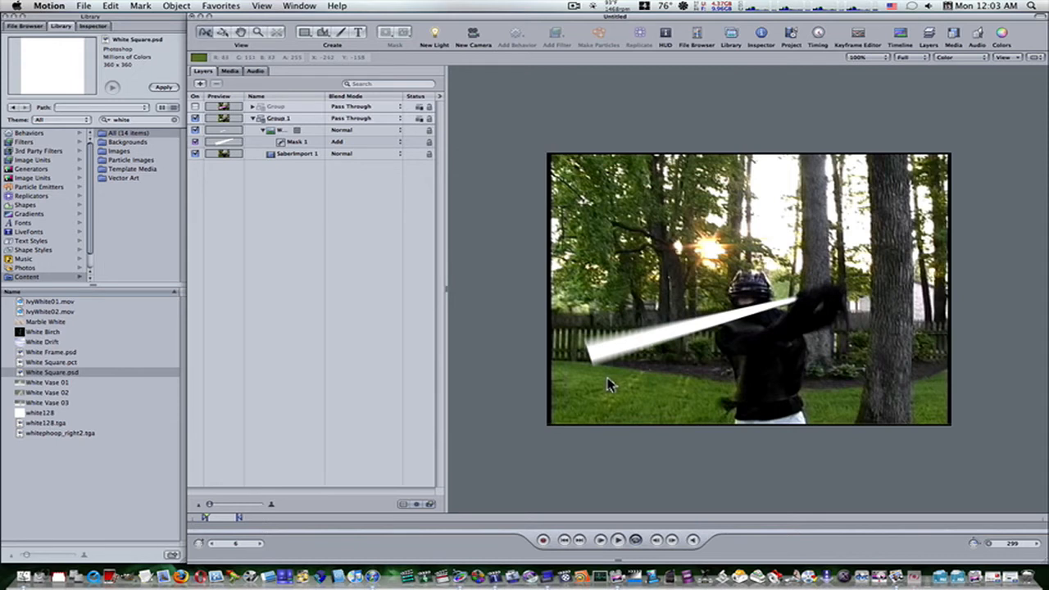
{"action": "left_click", "coordinate": [283, 144]}
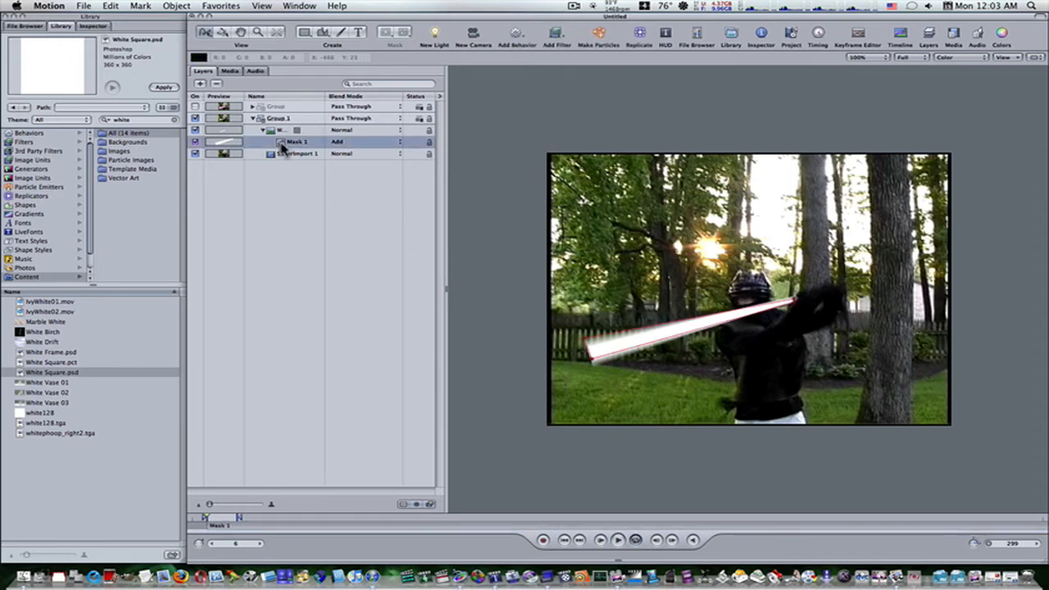
{"action": "left_click", "coordinate": [554, 32]}
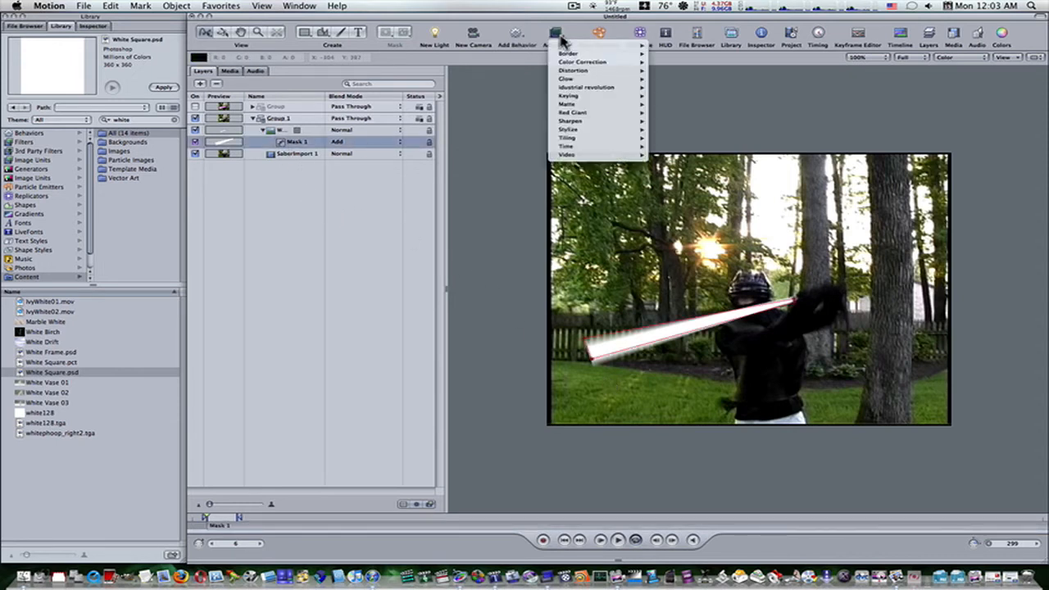
{"action": "mouse_move", "coordinate": [572, 73]}
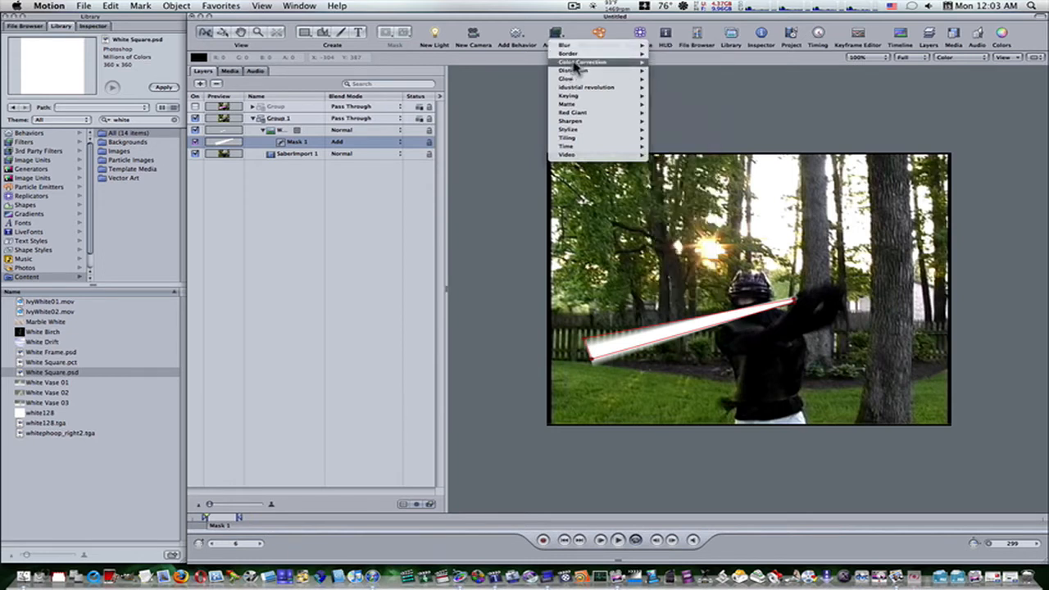
{"action": "mouse_move", "coordinate": [574, 46]}
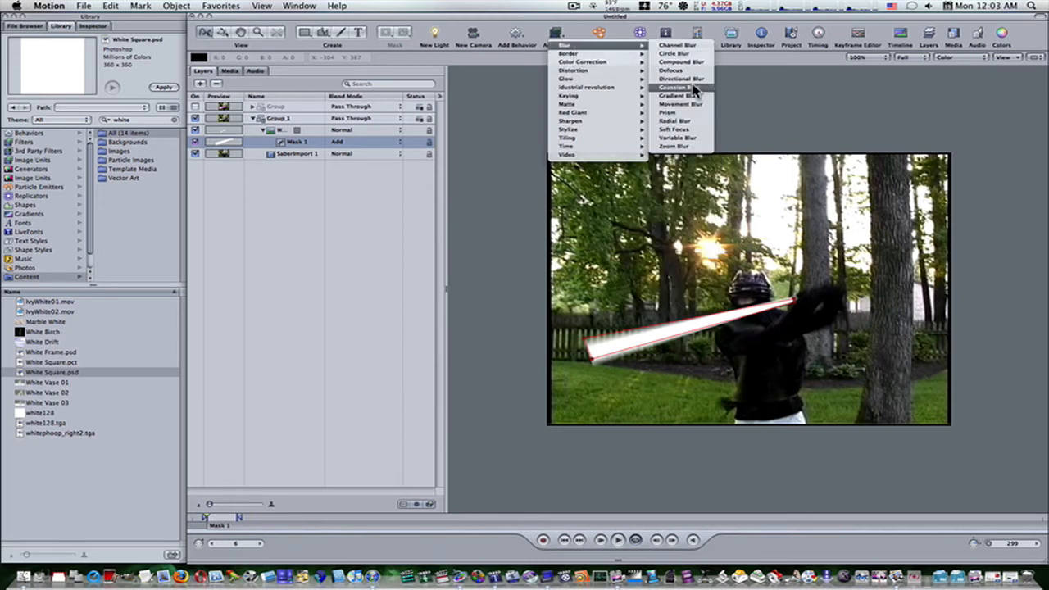
{"action": "left_click", "coordinate": [695, 86]}
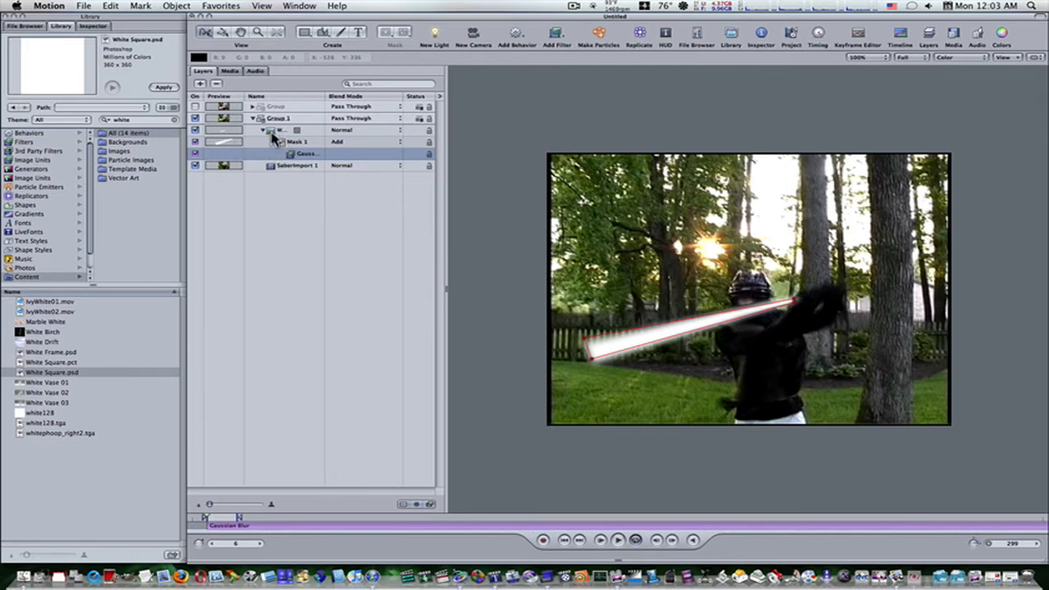
Add a Color Balance filter to the White Square 1 layer and collapse the layer's contents.
{"action": "left_click", "coordinate": [273, 131]}
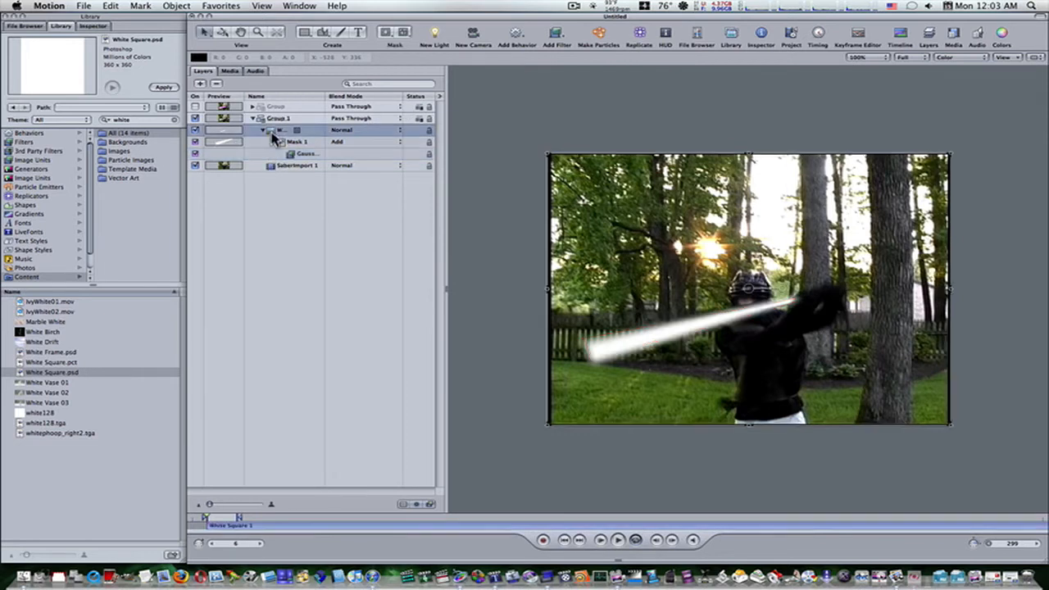
{"action": "left_click", "coordinate": [567, 43]}
{"action": "mouse_move", "coordinate": [578, 63]}
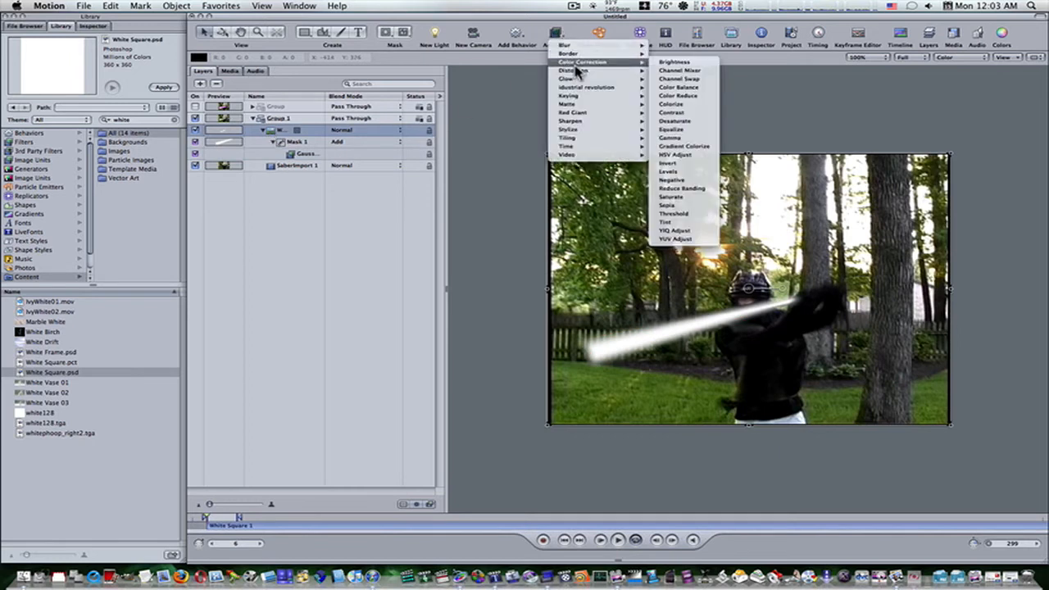
{"action": "left_click", "coordinate": [670, 89]}
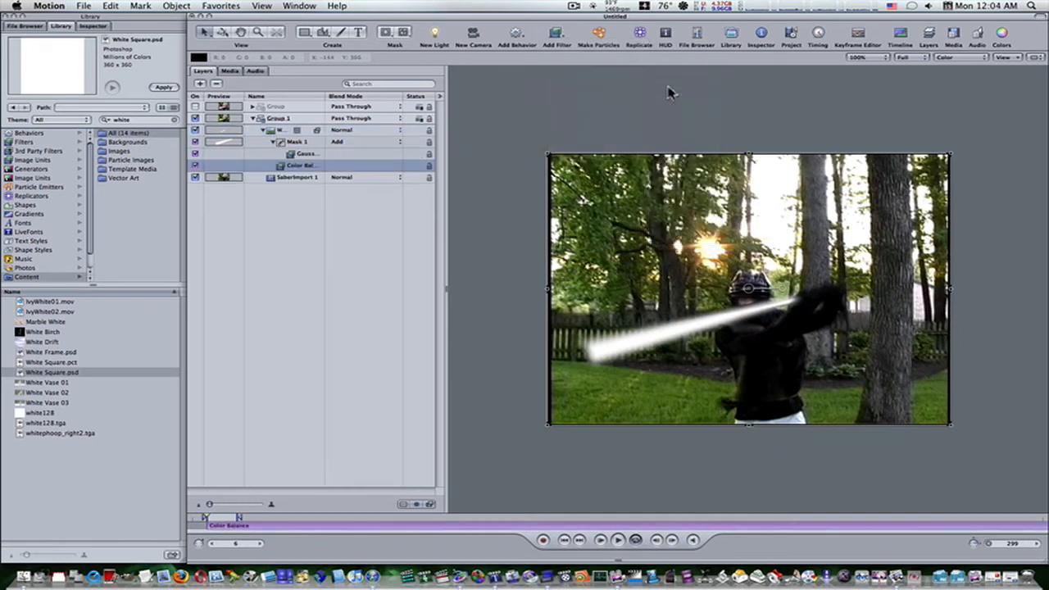
{"action": "left_click", "coordinate": [263, 130]}
{"action": "left_click", "coordinate": [264, 132]}
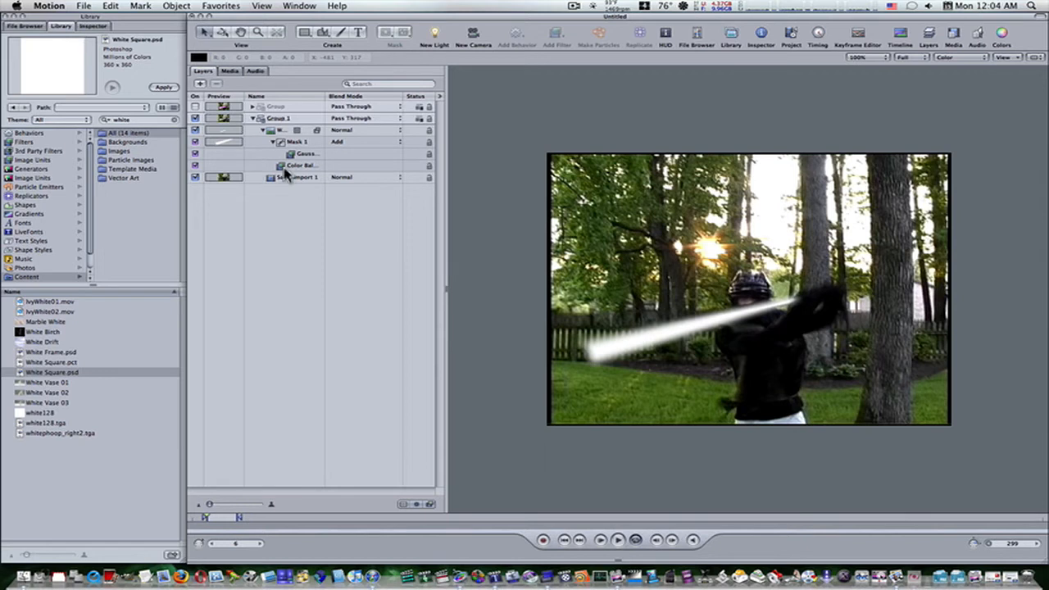
{"action": "left_click", "coordinate": [262, 130]}
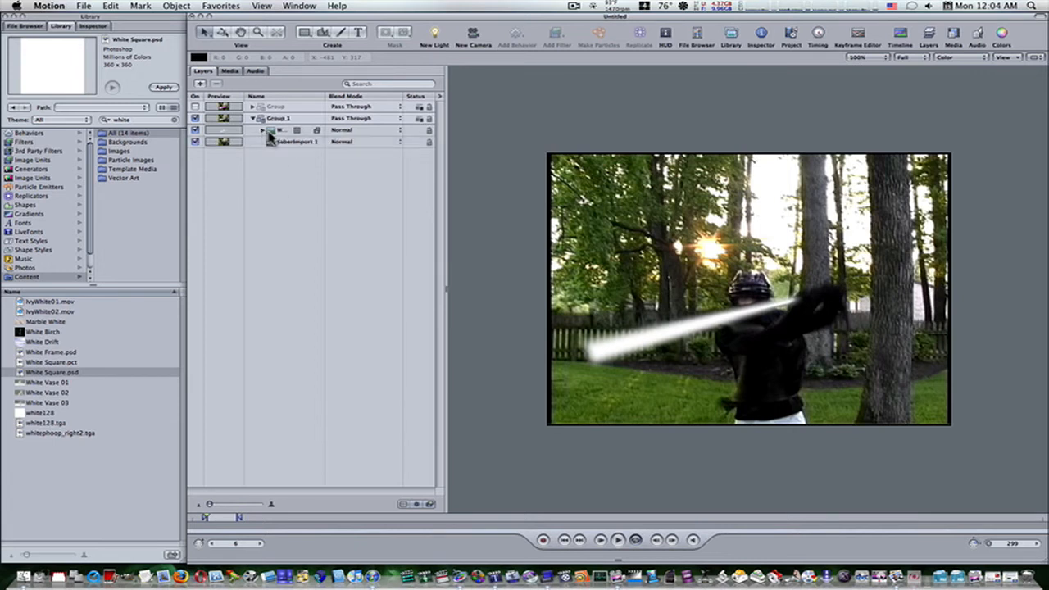
Duplicate the masked White Square 1 layer three times within Group 1.
{"action": "left_click", "coordinate": [268, 134]}
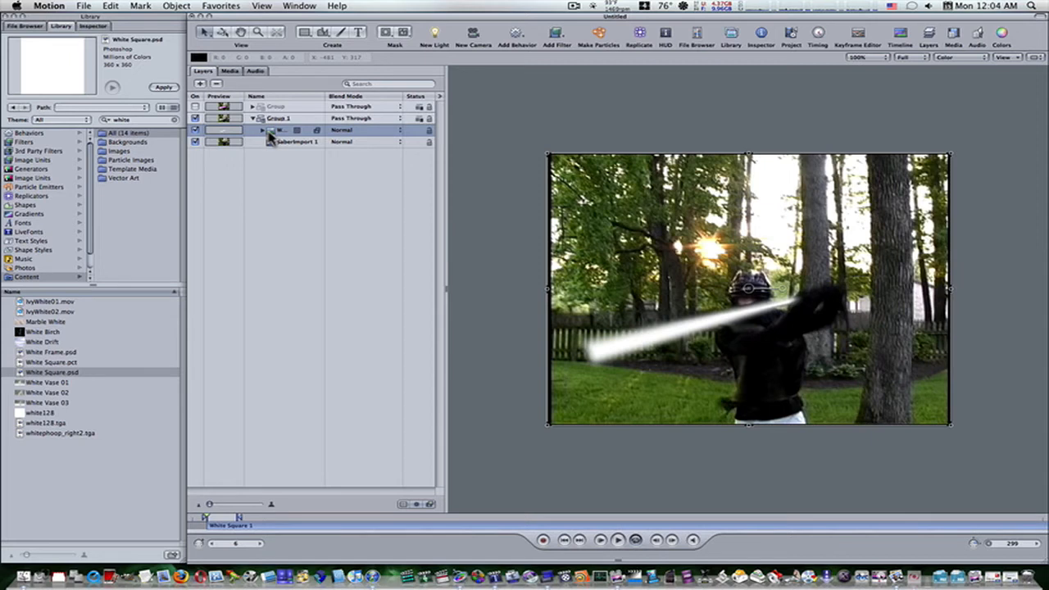
{"action": "key", "text": "super+d"}
{"action": "key", "text": "super+d"}
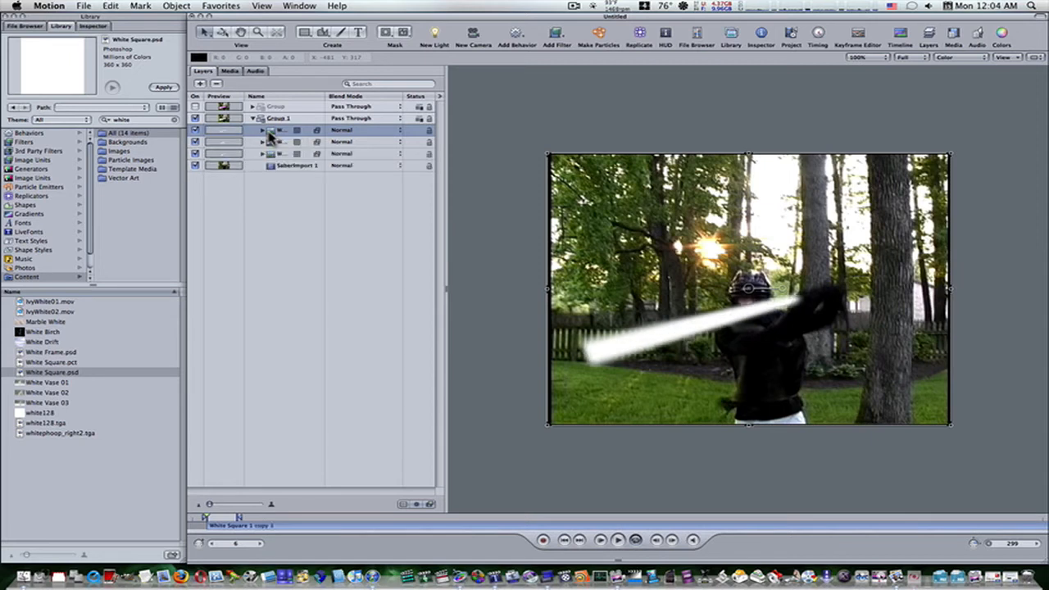
{"action": "key", "text": "super+d"}
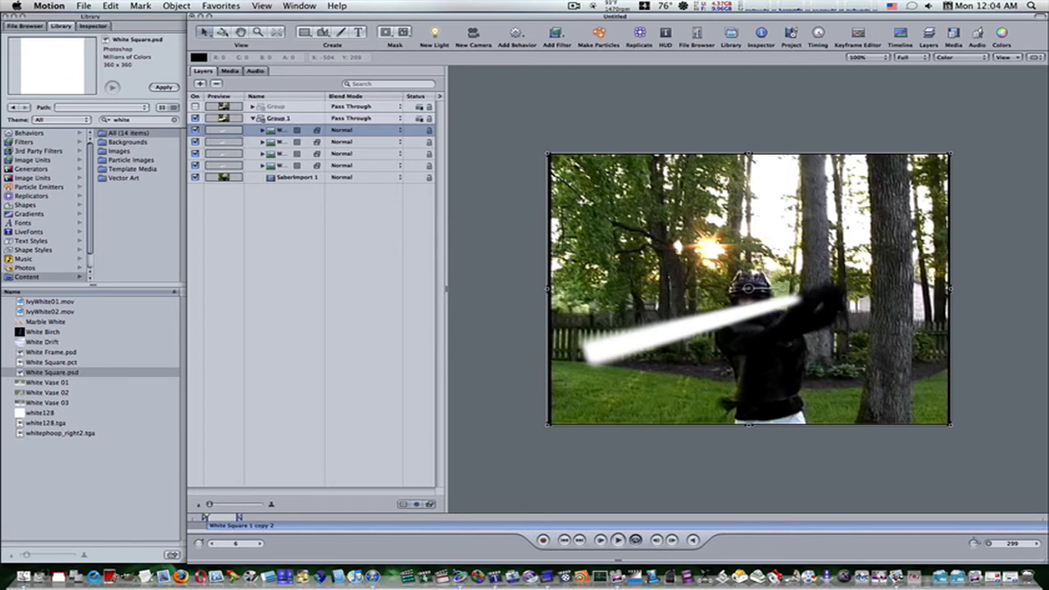
{"action": "key", "text": "super+Tab"}
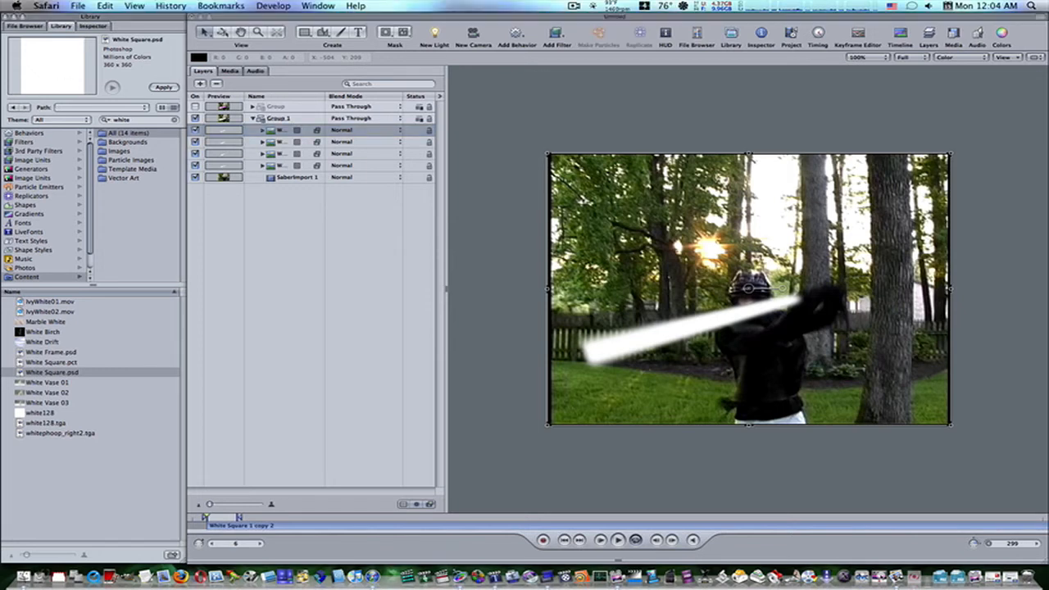
Set the Gaussian Blur amount on the original White Square 1 layer's Mask 1 to 35.
{"action": "left_click", "coordinate": [267, 168]}
{"action": "left_click", "coordinate": [269, 167]}
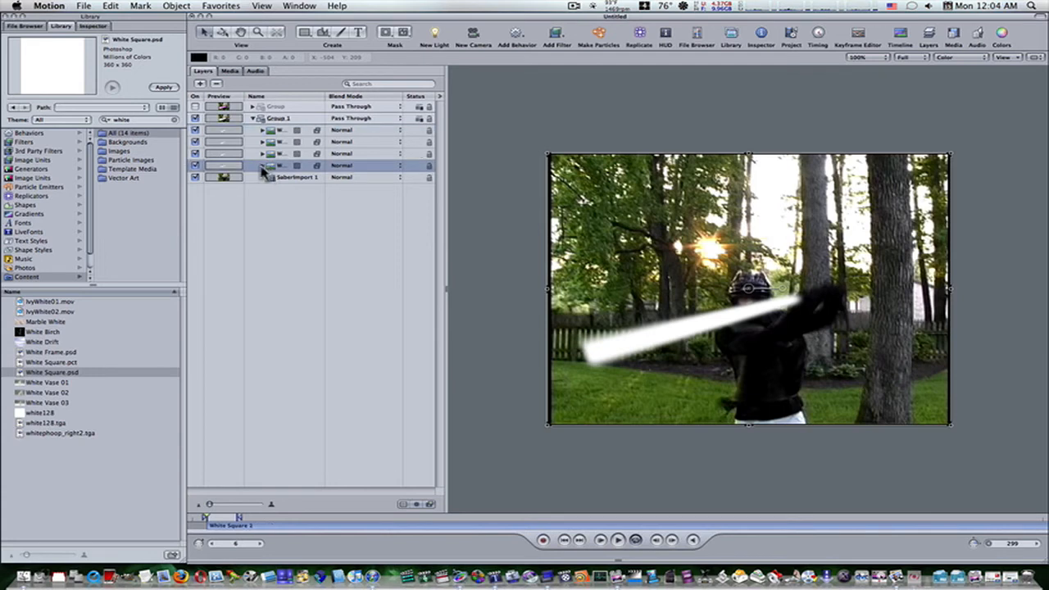
{"action": "left_click", "coordinate": [263, 167]}
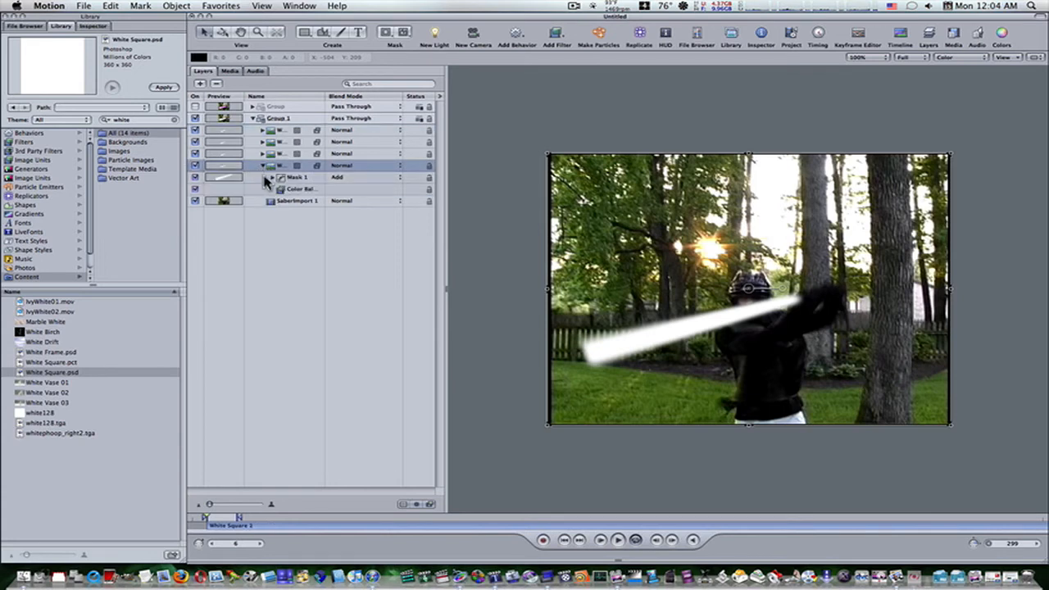
{"action": "left_click", "coordinate": [273, 178]}
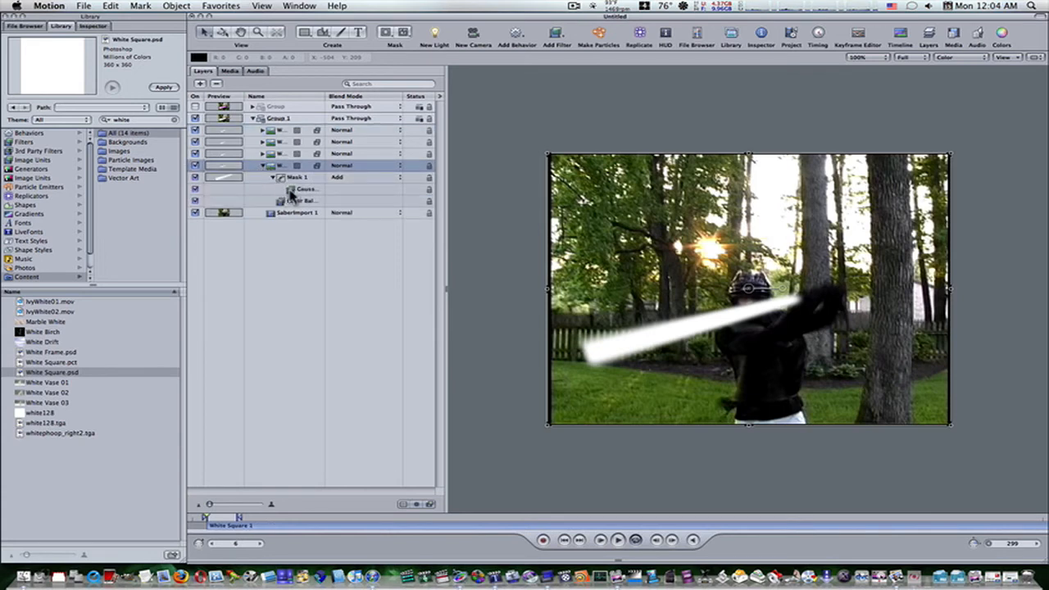
{"action": "left_click", "coordinate": [297, 190]}
{"action": "left_click", "coordinate": [104, 27]}
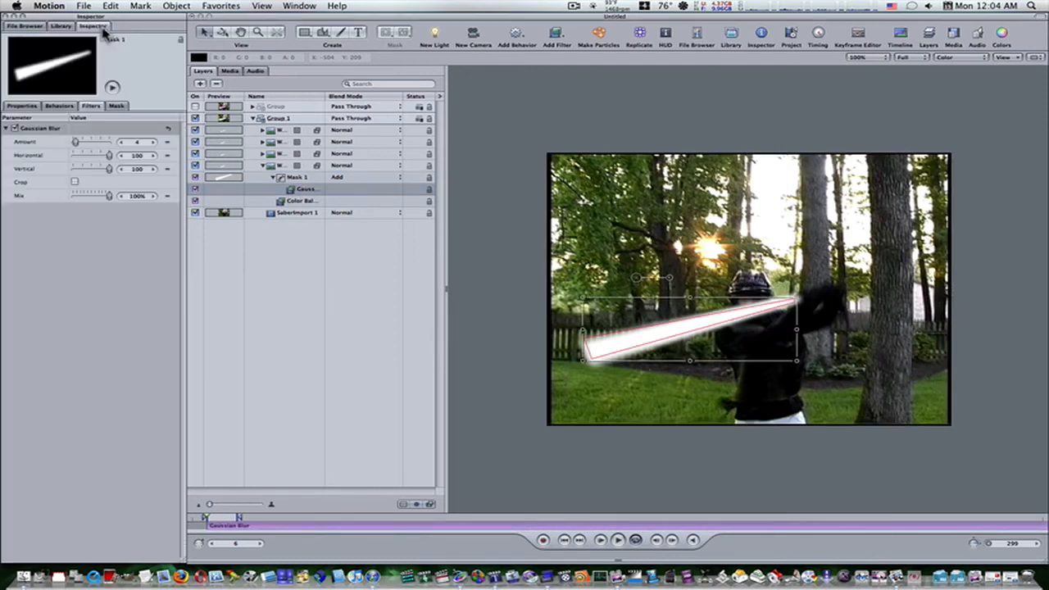
{"action": "left_click", "coordinate": [137, 141]}
{"action": "type", "text": "35"}
{"action": "key", "text": "Return"}
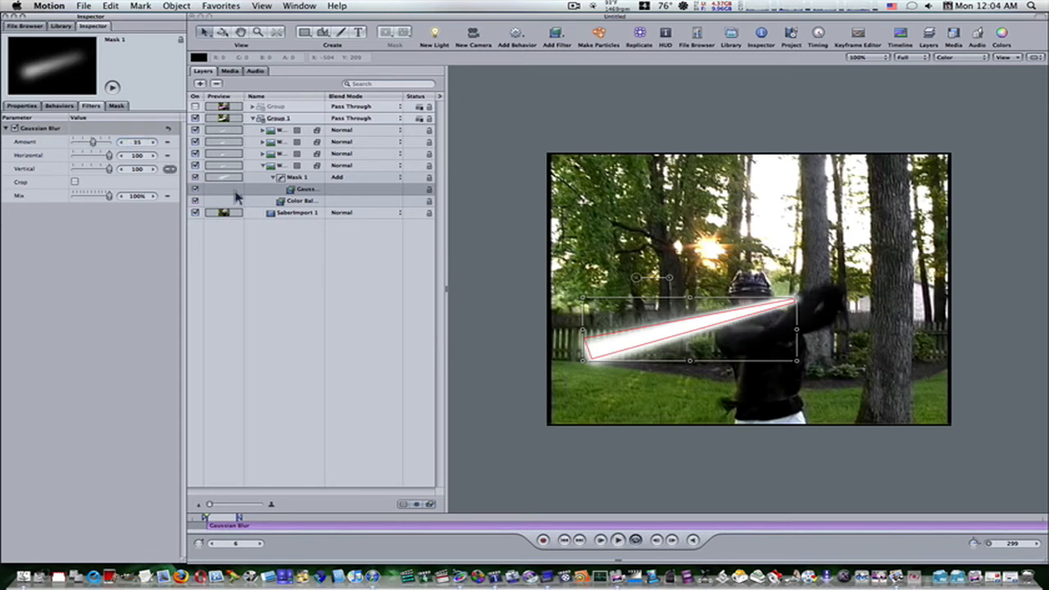
Set the Gaussian Blur amount on Mask 1 of the White Square 1 copy layer to 12.
{"action": "left_click", "coordinate": [263, 154]}
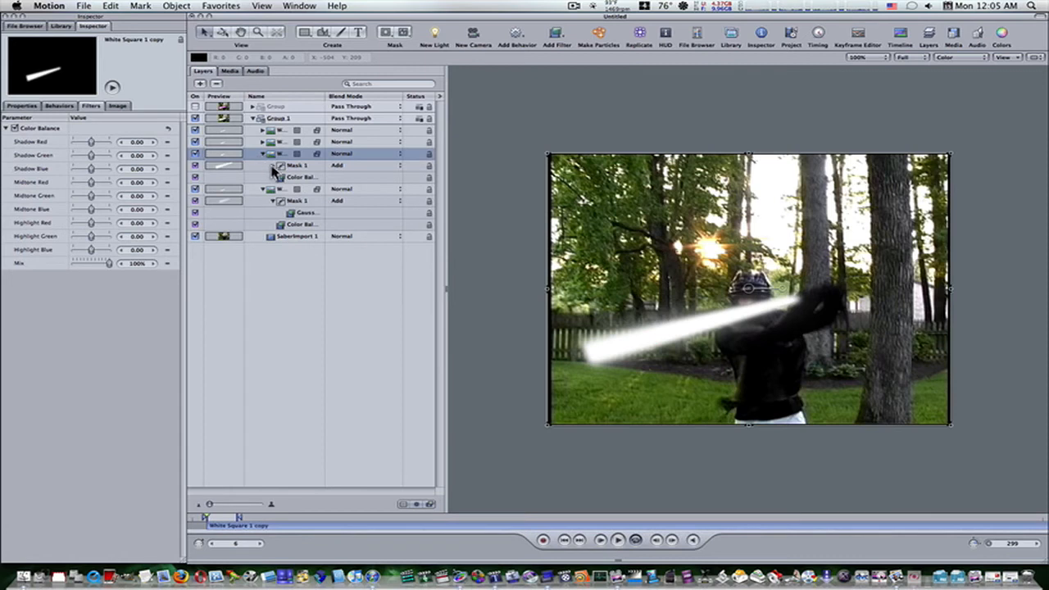
{"action": "left_click", "coordinate": [273, 167]}
{"action": "left_click", "coordinate": [300, 177]}
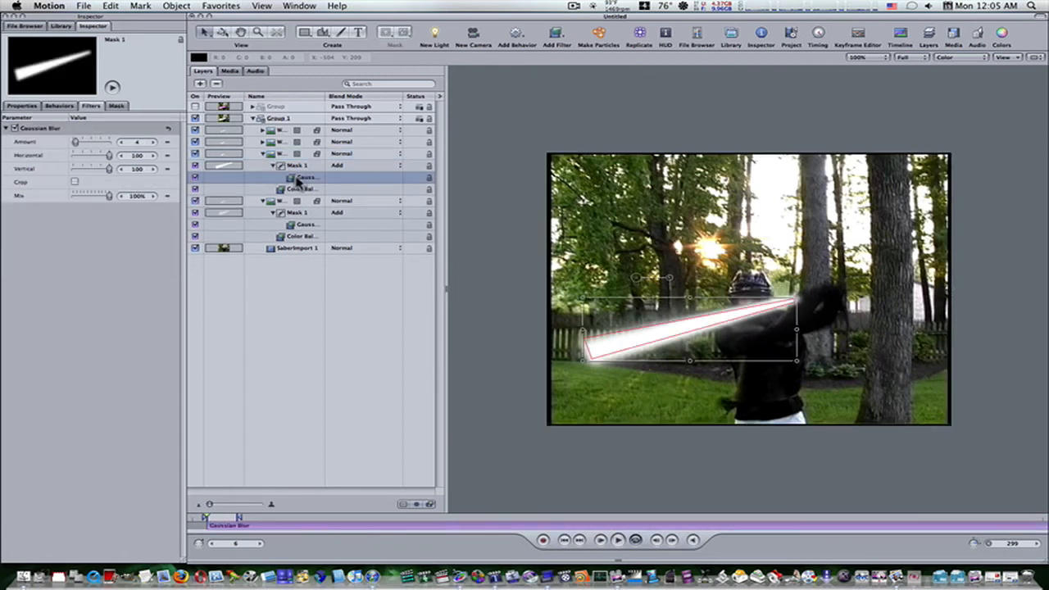
{"action": "left_click", "coordinate": [133, 142]}
{"action": "type", "text": "8"}
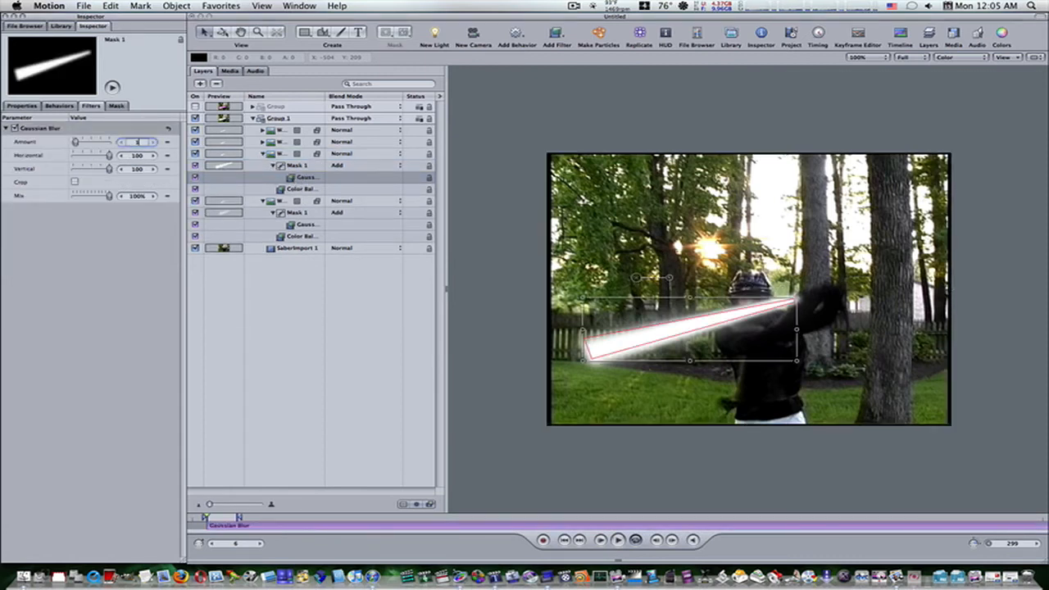
{"action": "type", "text": "2"}
{"action": "key", "text": "Return"}
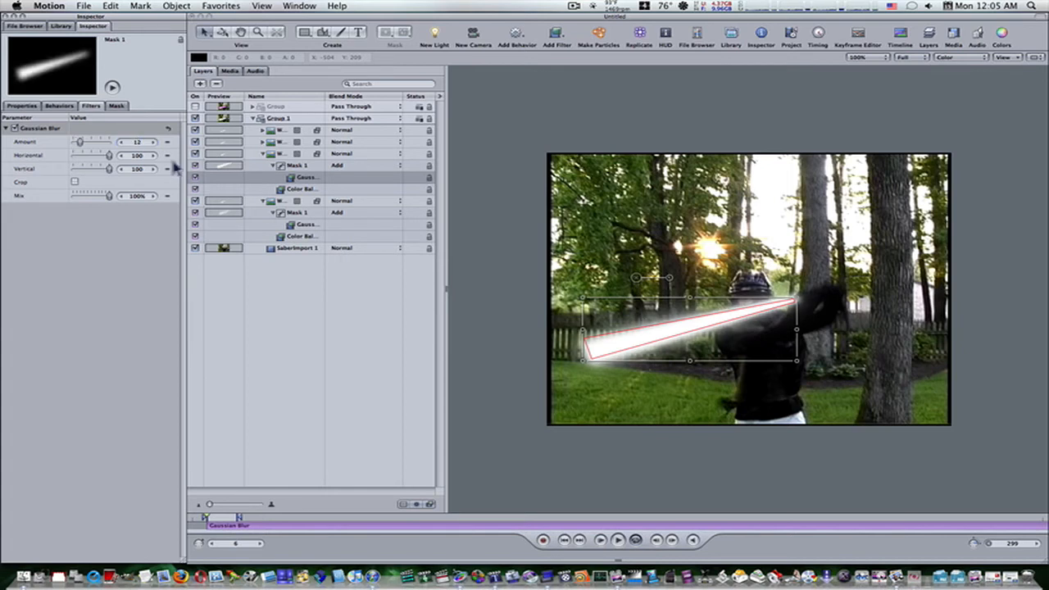
{"action": "left_click_drag", "start_coordinate": [293, 177], "coordinate": [293, 210]}
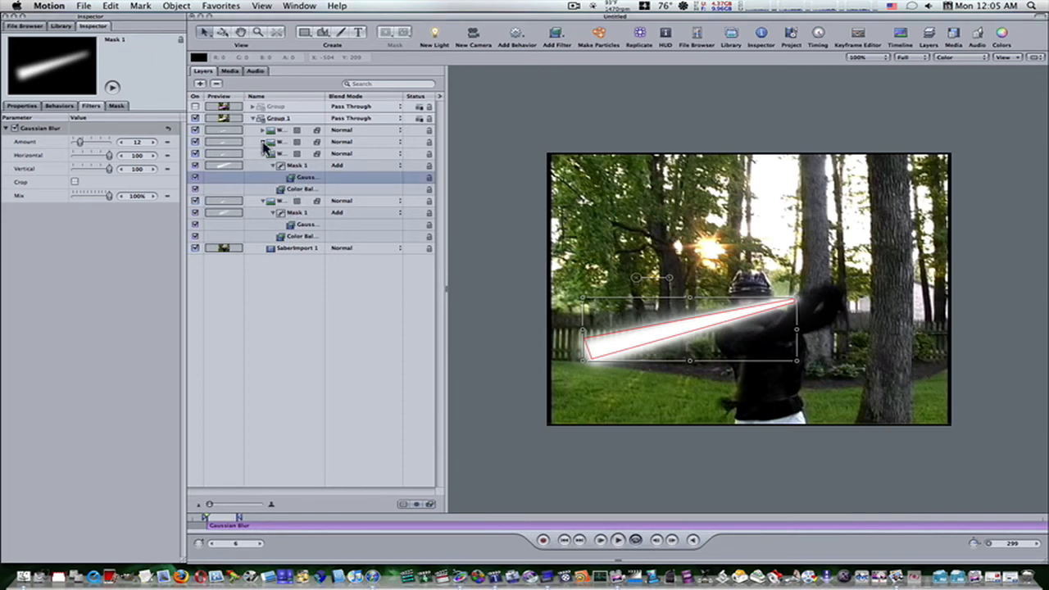
Check the Gaussian Blur settings on Mask 1 of the White Square 1 copy 1 layer.
{"action": "left_click", "coordinate": [263, 143]}
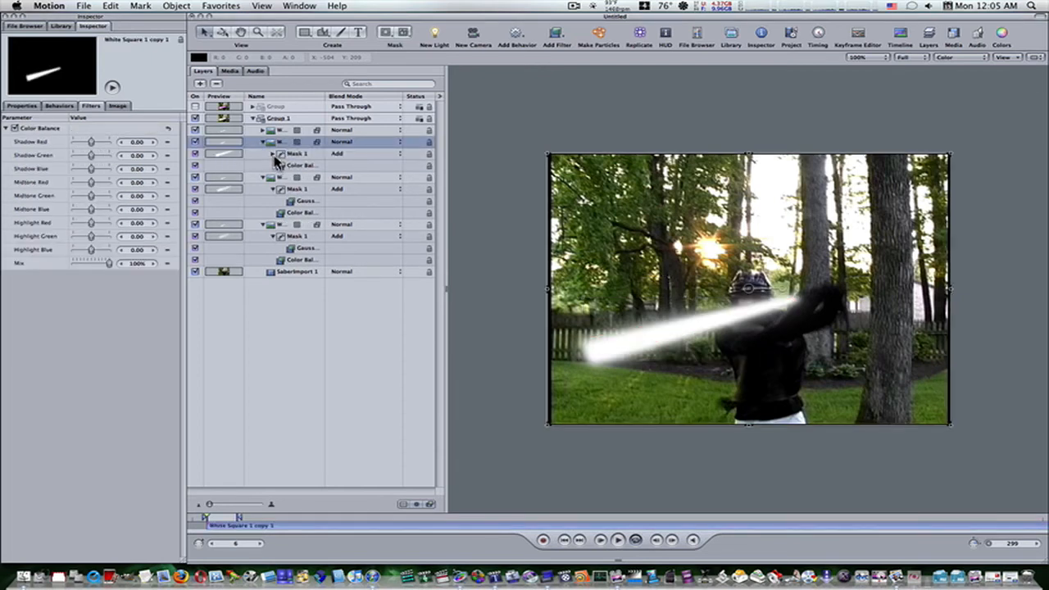
{"action": "left_click", "coordinate": [273, 154]}
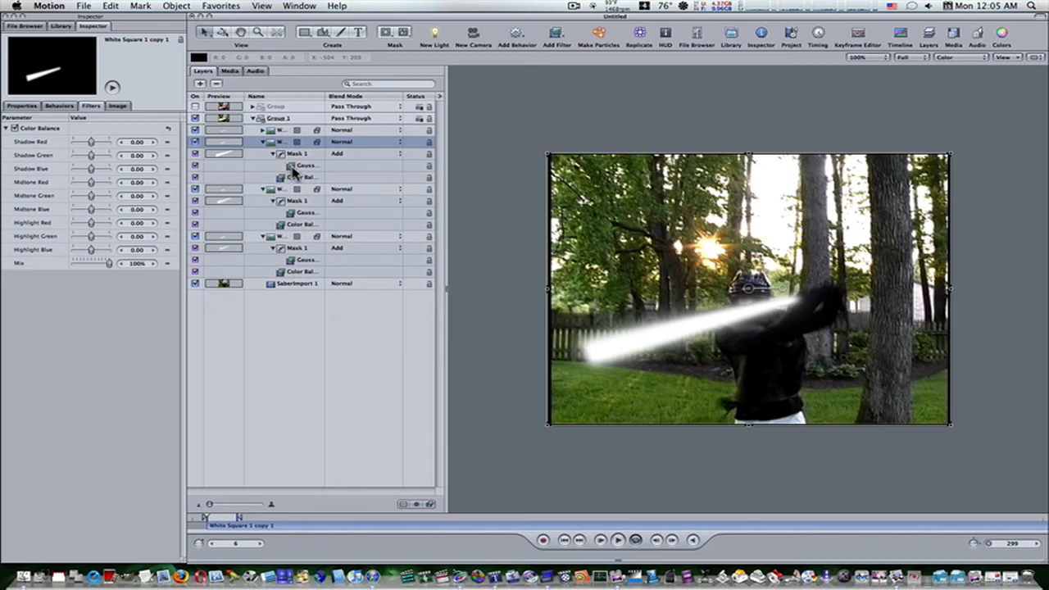
{"action": "left_click", "coordinate": [291, 168]}
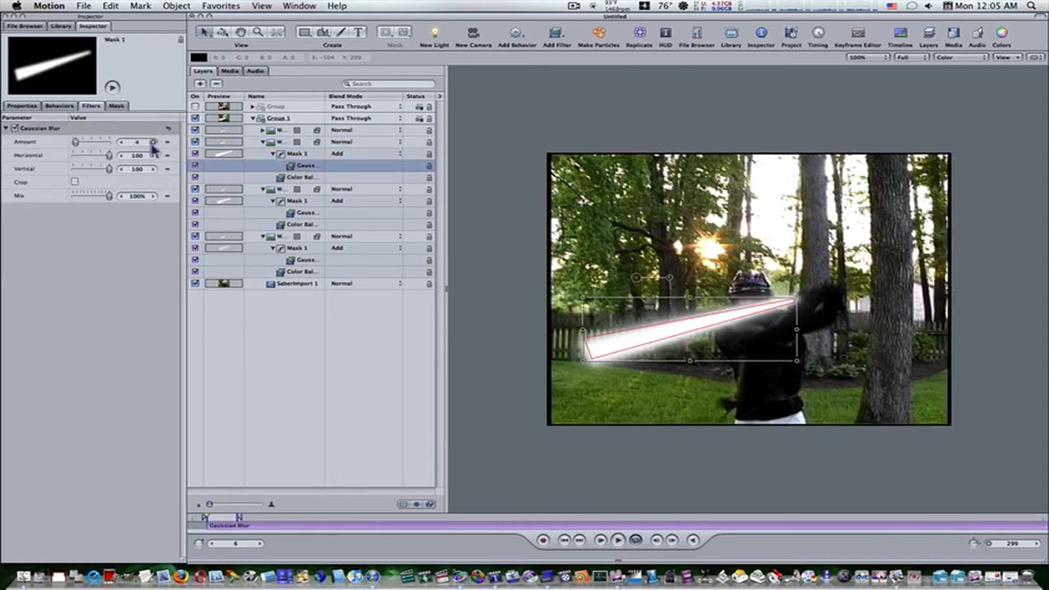
Set the Gaussian Blur amount on Mask 1 of the uppermost White Square 1 copy to 1.
{"action": "left_click", "coordinate": [263, 131]}
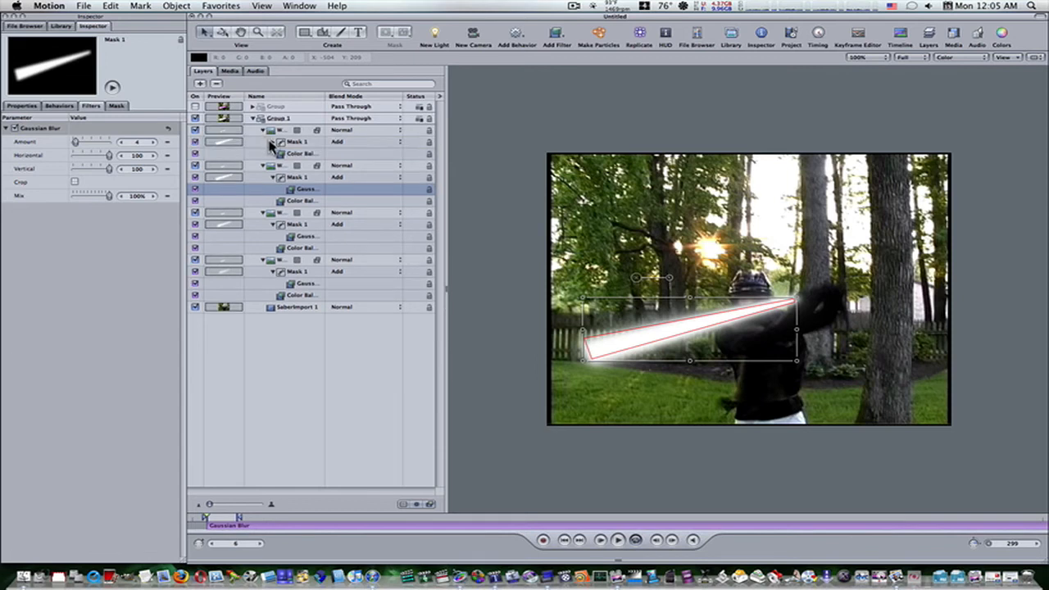
{"action": "left_click", "coordinate": [272, 143]}
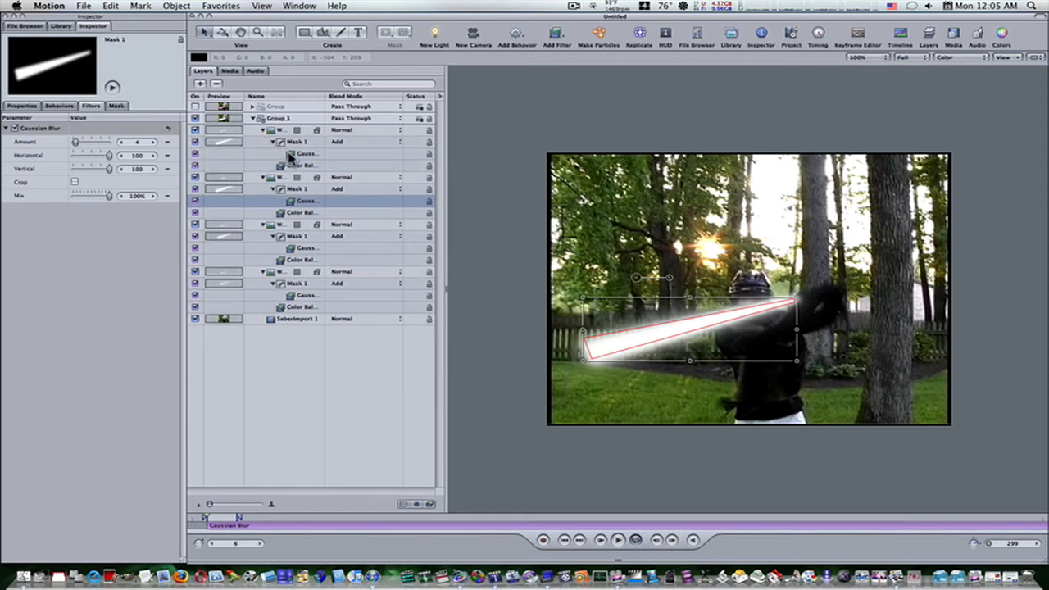
{"action": "left_click", "coordinate": [292, 154]}
{"action": "left_click", "coordinate": [138, 143]}
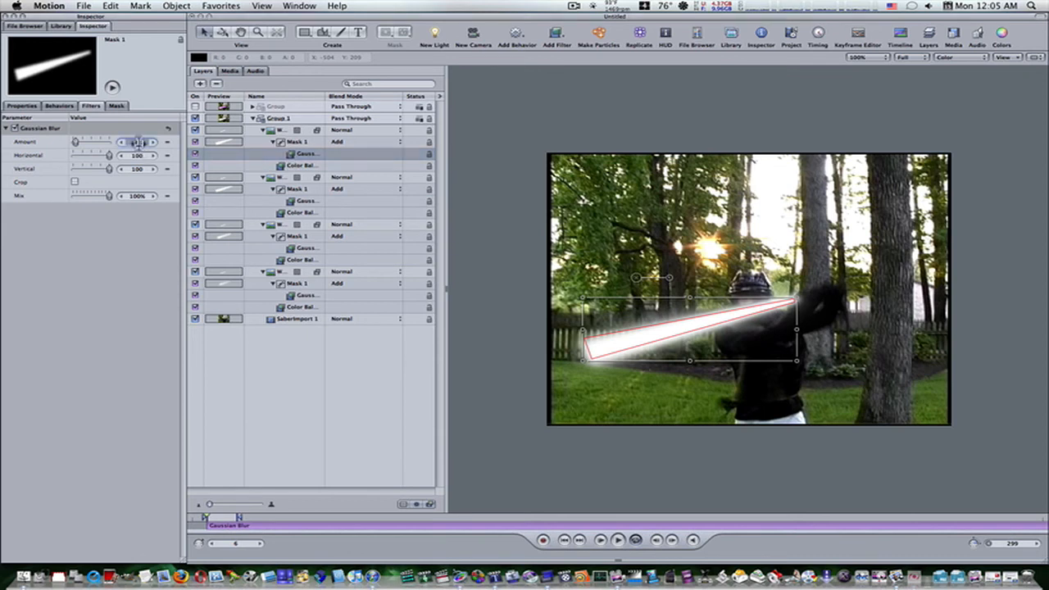
{"action": "type", "text": "8"}
{"action": "key", "text": "Return"}
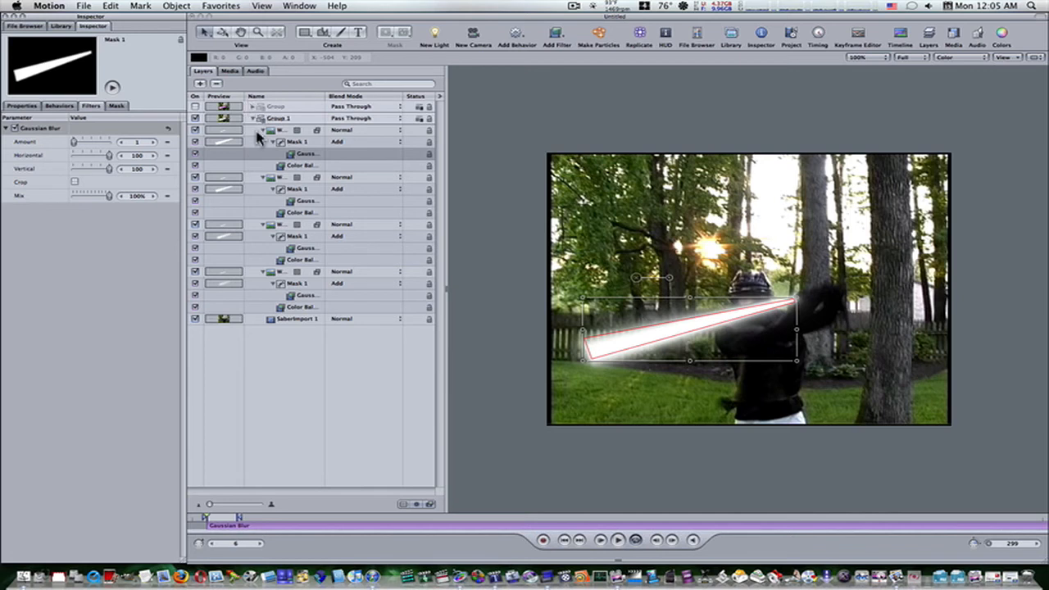
Set Color Balance highlights to red -0.40, green -0.95, blue 0.64 on White Square 1, and green -0.88, blue 0.64 on White Square 1 copy.
{"action": "left_click", "coordinate": [287, 309]}
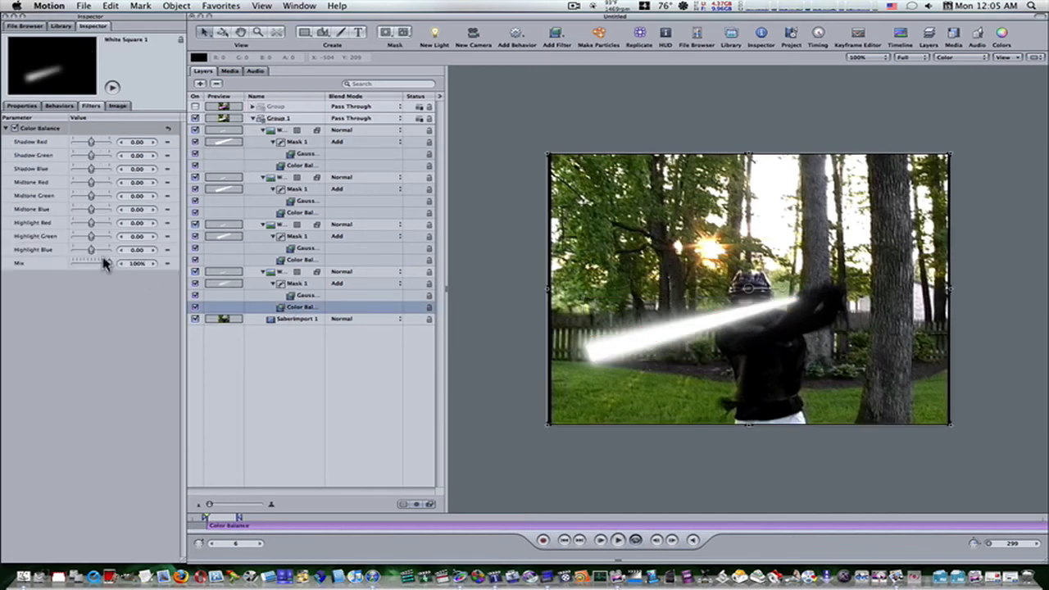
{"action": "mouse_move", "coordinate": [92, 250]}
{"action": "left_mouse_down"}
{"action": "mouse_move", "coordinate": [104, 254]}
{"action": "mouse_move", "coordinate": [70, 238]}
{"action": "mouse_move", "coordinate": [87, 224]}
{"action": "mouse_move", "coordinate": [86, 234]}
{"action": "left_mouse_up"}
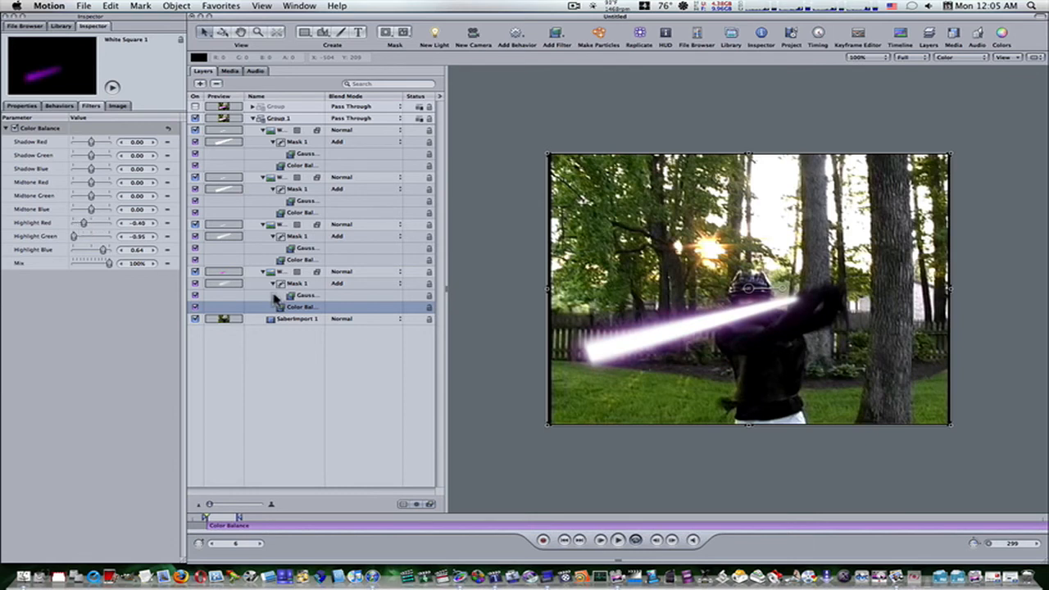
{"action": "left_click", "coordinate": [281, 261]}
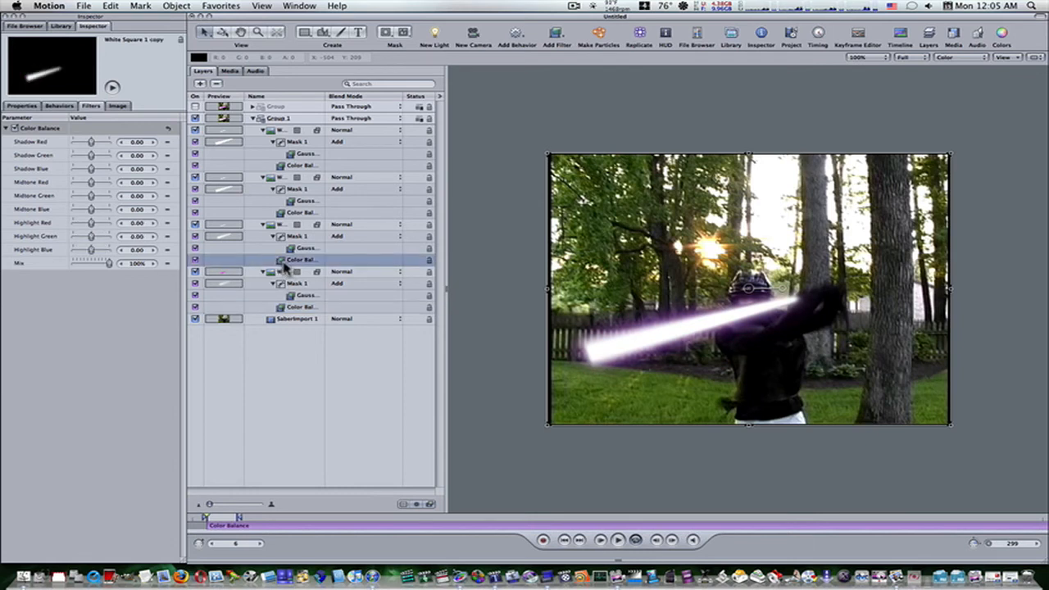
{"action": "mouse_move", "coordinate": [90, 250]}
{"action": "left_mouse_down"}
{"action": "mouse_move", "coordinate": [101, 249]}
{"action": "mouse_move", "coordinate": [75, 237]}
{"action": "left_mouse_up"}
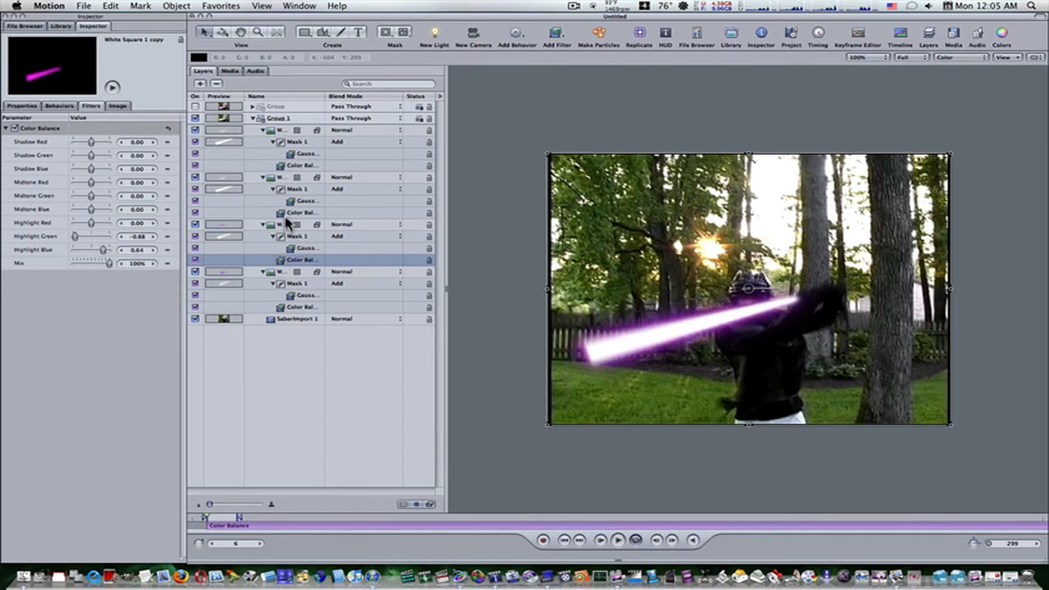
Set the Color Balance highlights of White Square 1 copy 1 to green -0.50 and blue 0.78.
{"action": "left_click", "coordinate": [283, 214]}
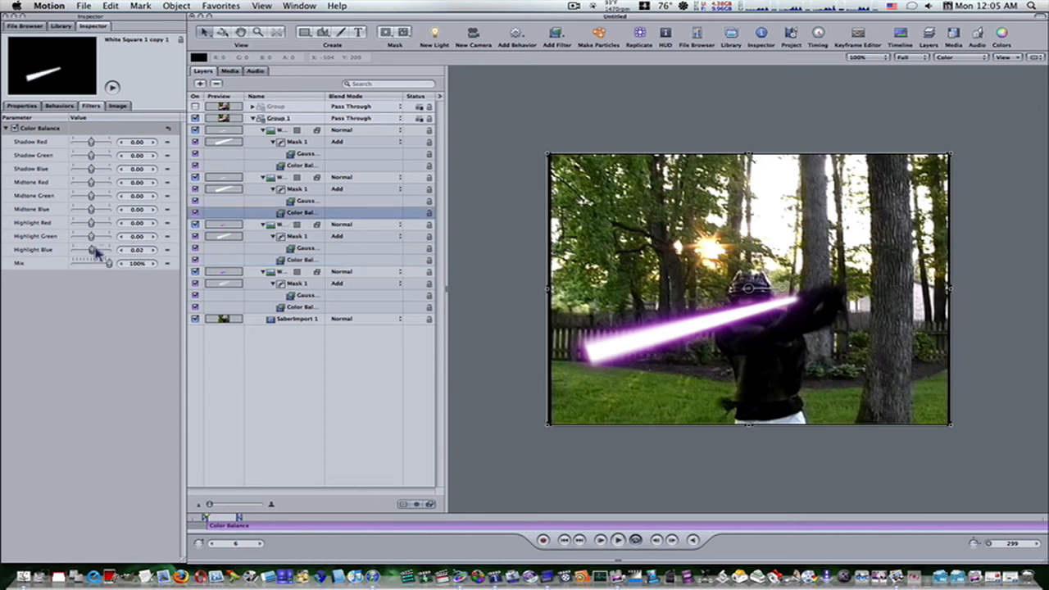
{"action": "mouse_move", "coordinate": [90, 249]}
{"action": "left_mouse_down"}
{"action": "mouse_move", "coordinate": [104, 249]}
{"action": "mouse_move", "coordinate": [81, 238]}
{"action": "left_mouse_up"}
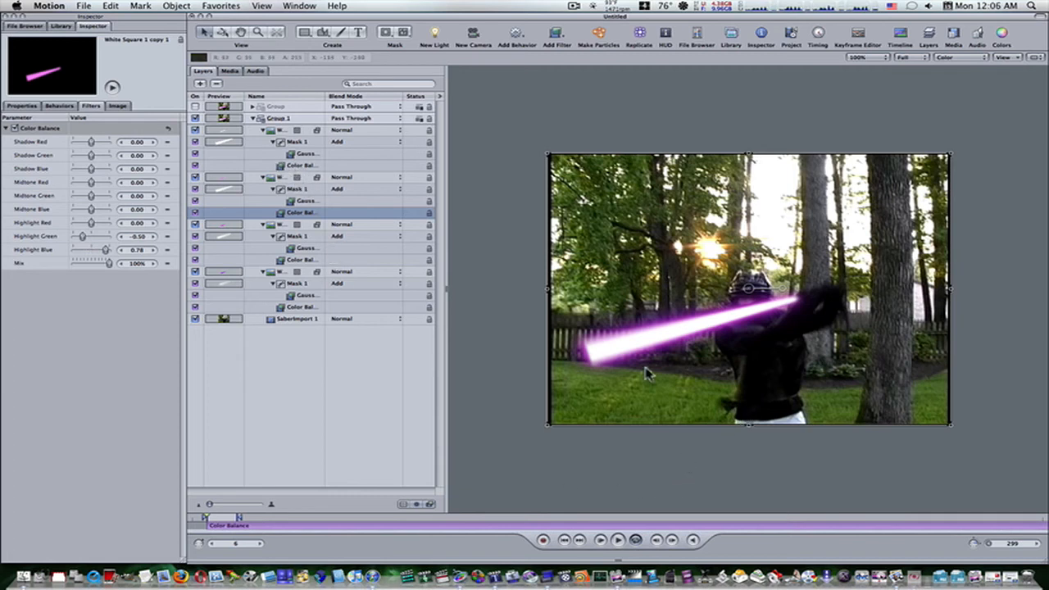
Play back part of the tinted blade animation and render a RAM preview of the play range.
{"action": "left_click", "coordinate": [619, 541]}
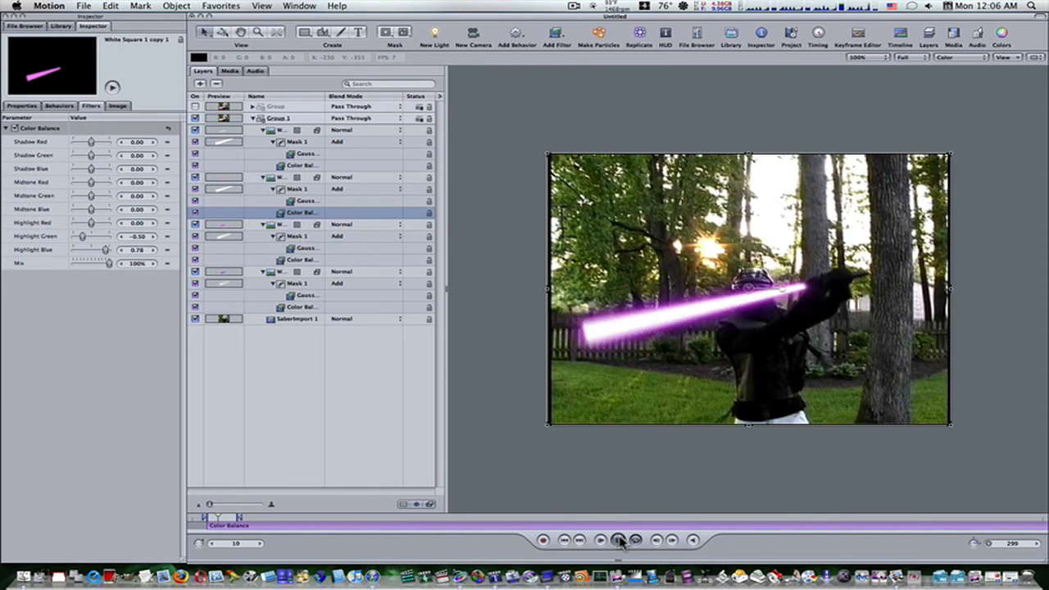
{"action": "left_click", "coordinate": [620, 541]}
{"action": "key", "text": "super+r"}
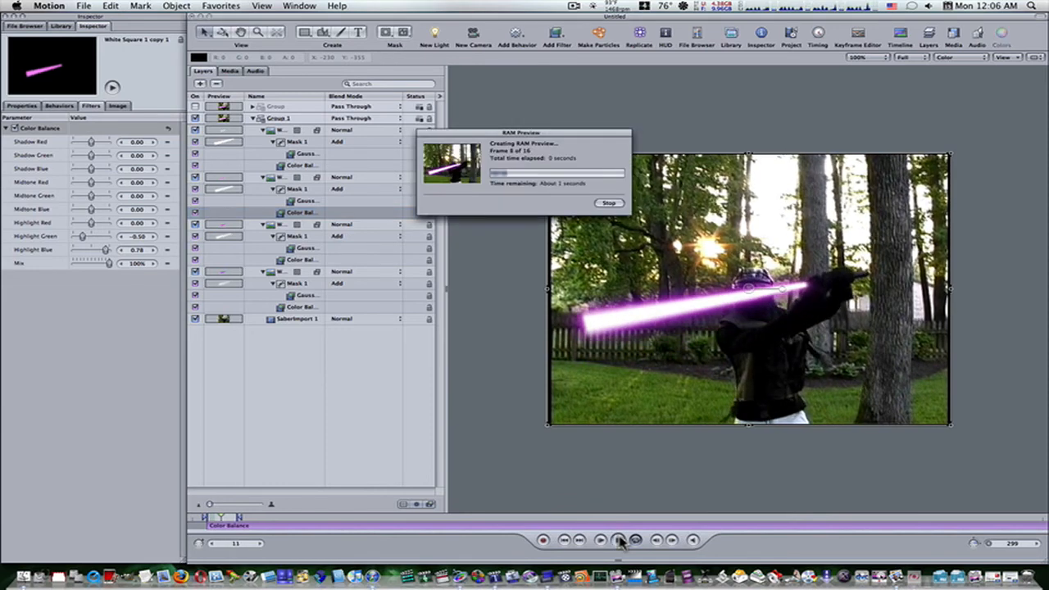